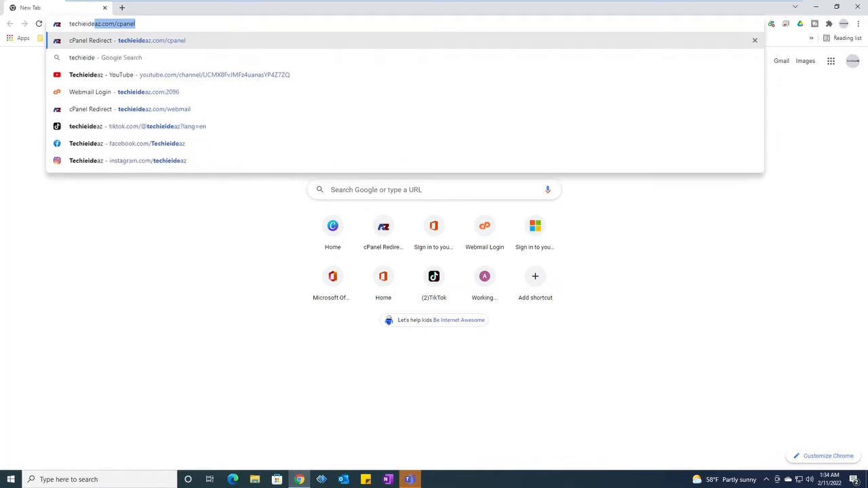
Enter techieideaz.com/cpanel in Chrome's address bar and follow it to the cPanel login page
{"action": "type", "text": "om"}
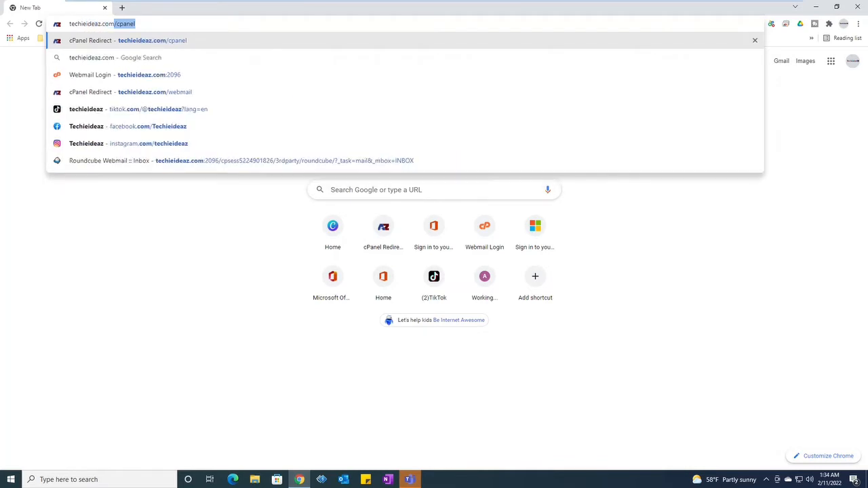
{"action": "type", "text": "/"}
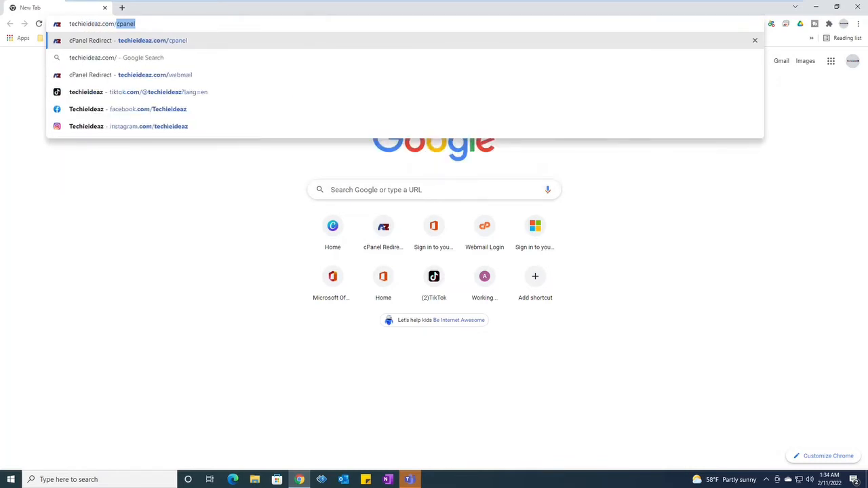
{"action": "type", "text": "cpane"}
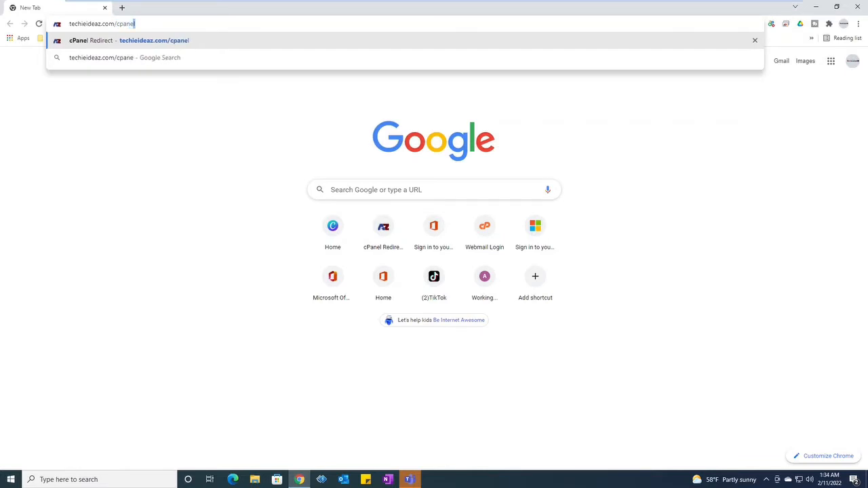
{"action": "type", "text": "l"}
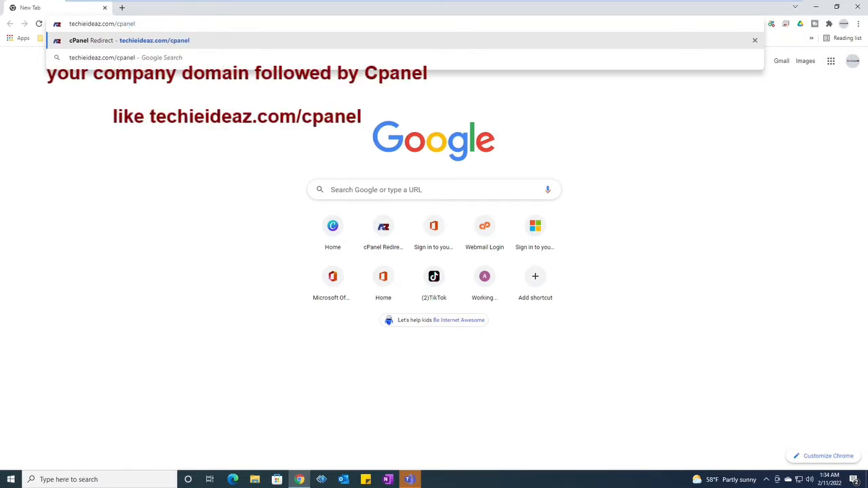
{"action": "key", "text": "Return"}
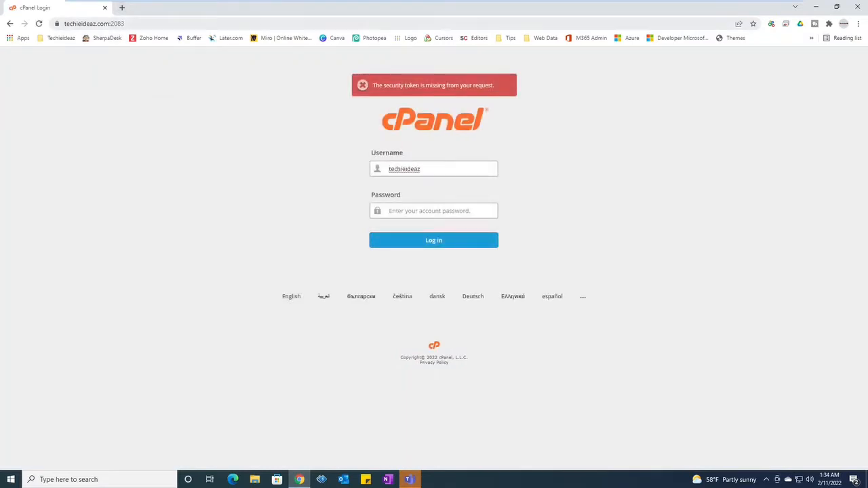
In a new tab, load the techieideaz.com cPanel login on port 2083
{"action": "left_click", "coordinate": [112, 23]}
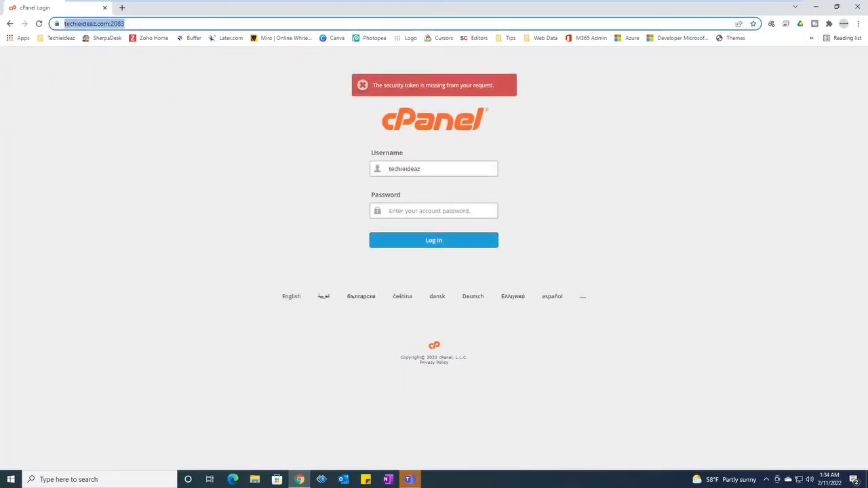
{"action": "left_click", "coordinate": [122, 8]}
{"action": "type", "text": "techieideaz.com/cpanel"}
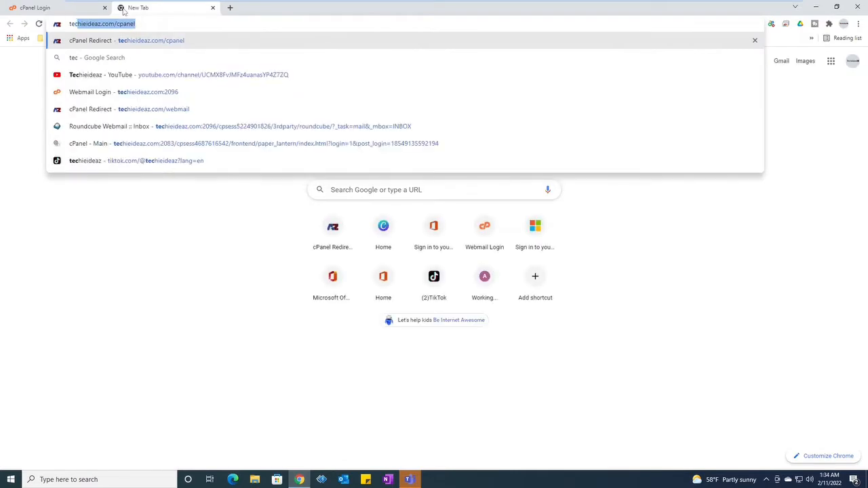
{"action": "key", "text": "Right"}
{"action": "key", "text": "BackSpace"}
{"action": "key", "text": "BackSpace"}
{"action": "key", "text": "BackSpace"}
{"action": "key", "text": "BackSpace"}
{"action": "key", "text": "BackSpace"}
{"action": "key", "text": "BackSpace"}
{"action": "key", "text": "BackSpace"}
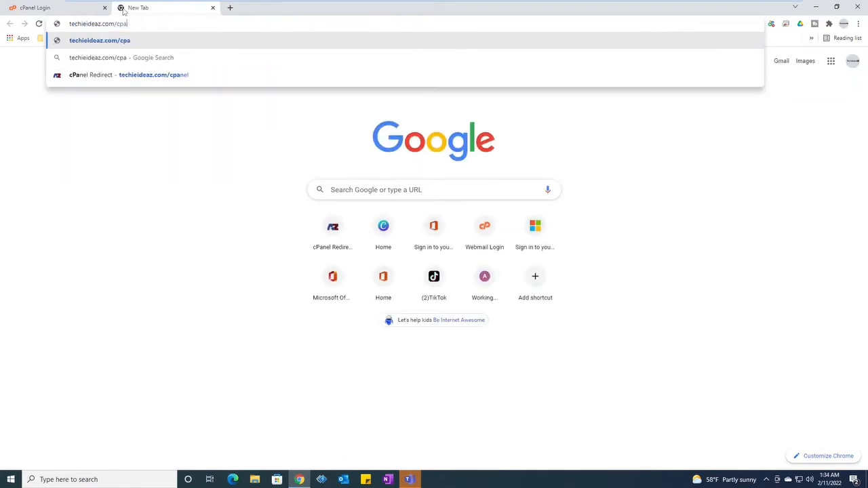
{"action": "type", "text": "/"}
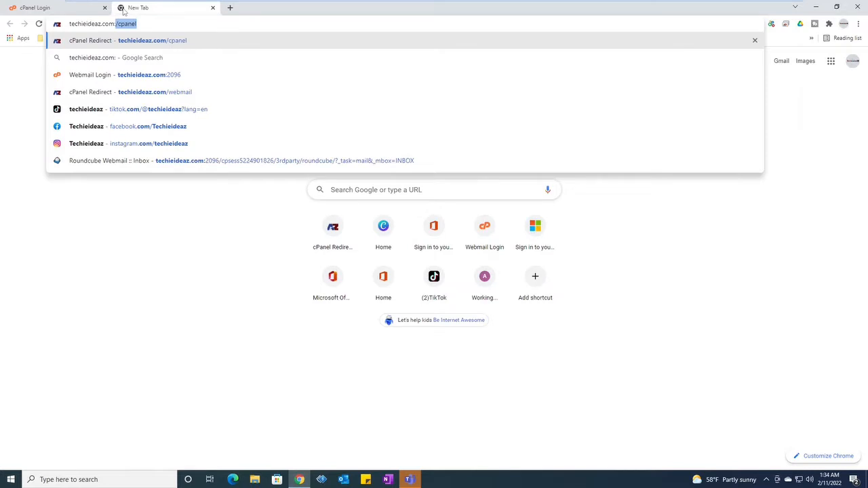
{"action": "type", "text": "2083"}
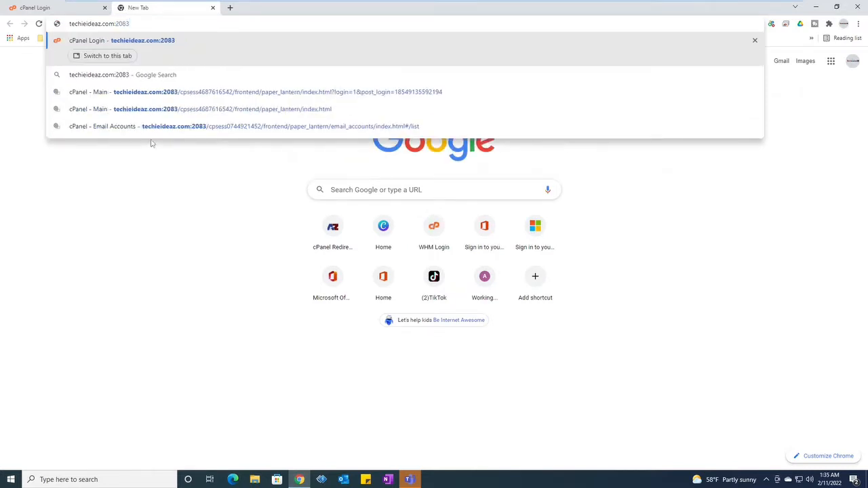
{"action": "key", "text": "Return"}
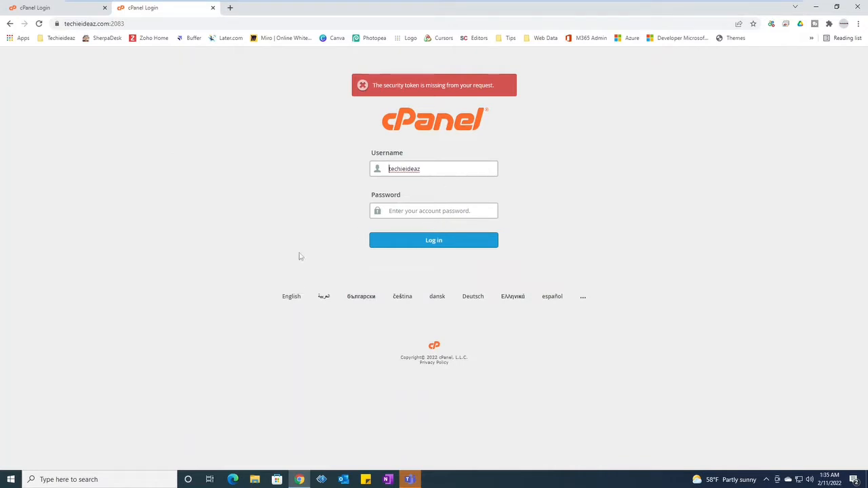
Enter the account password and submit the login form
{"action": "left_click", "coordinate": [427, 212]}
{"action": "type", "text": "•"}
{"action": "key", "text": "BackSpace"}
{"action": "type", "text": "•"}
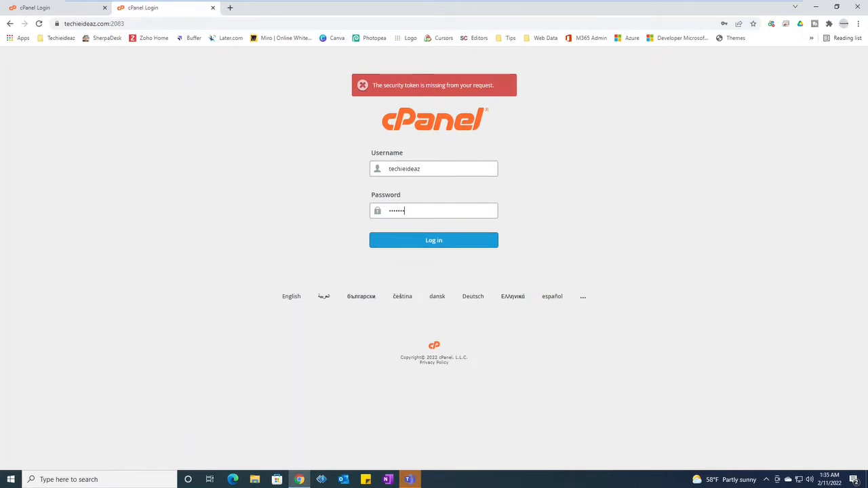
{"action": "key", "text": "Return"}
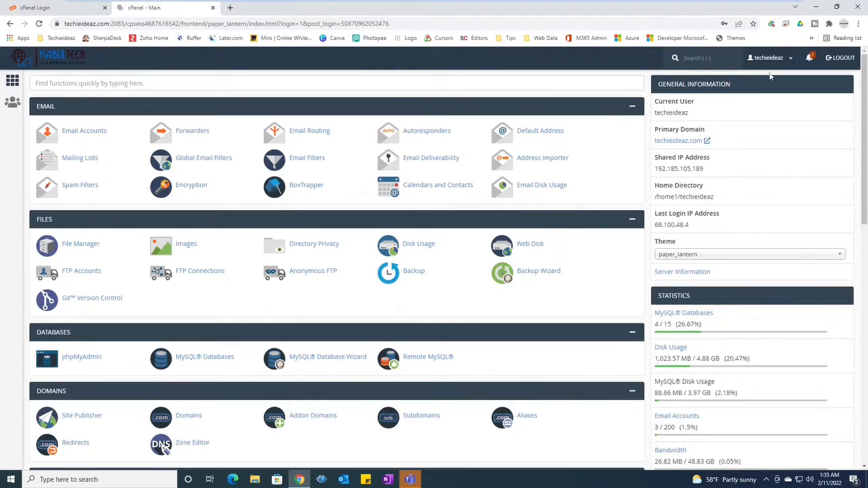
Visit Account Preferences, then go to Password & Security from the account menu
{"action": "left_click", "coordinate": [787, 61]}
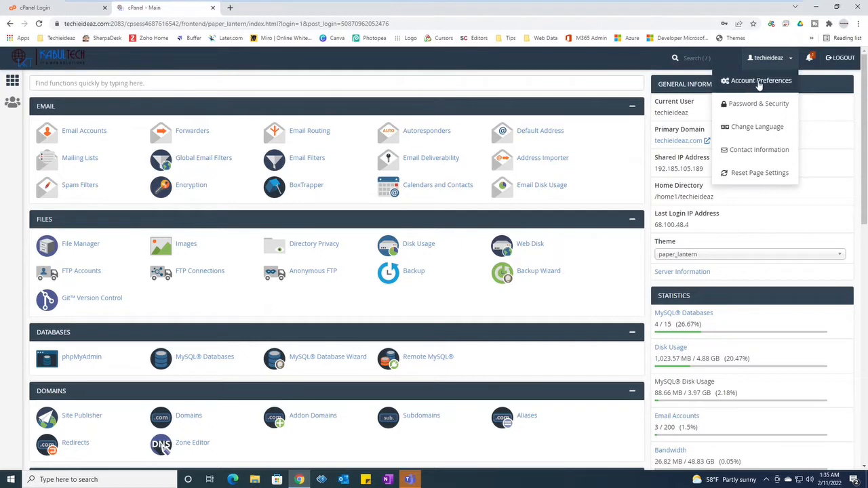
{"action": "left_click", "coordinate": [776, 81]}
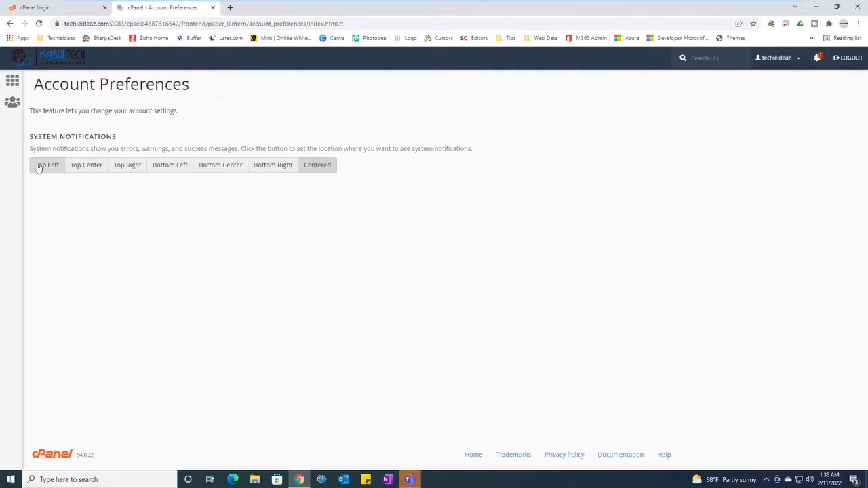
{"action": "left_click", "coordinate": [779, 61]}
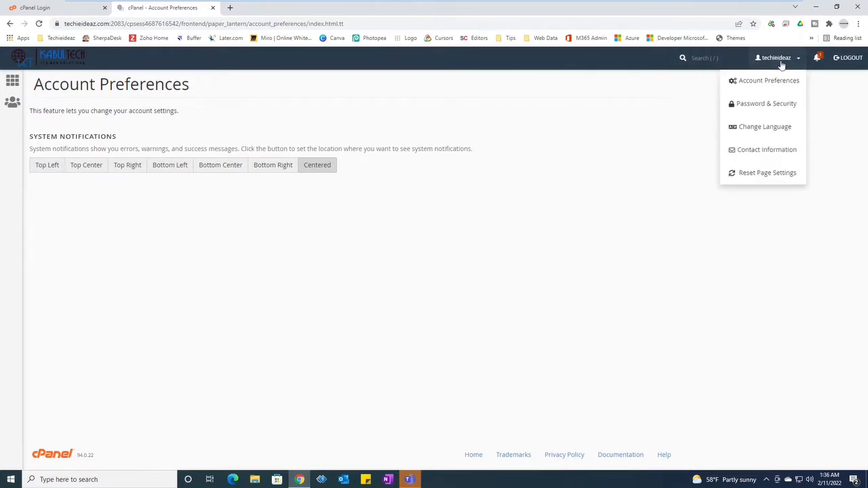
{"action": "left_click", "coordinate": [779, 110]}
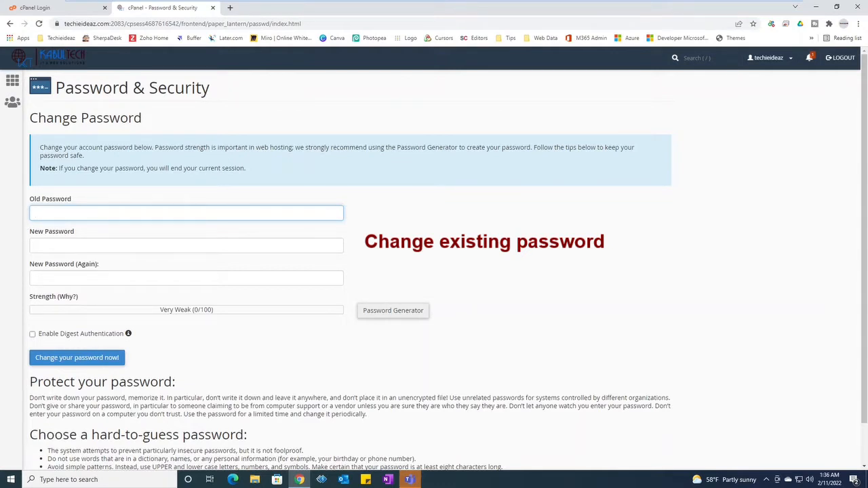
Generate several random passwords, view the Advanced Options, then cancel the Password Generator unused
{"action": "key", "text": "Tab"}
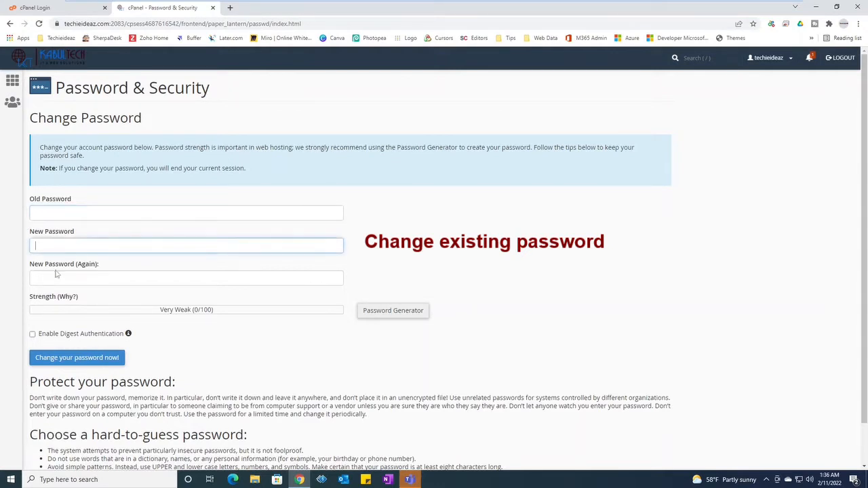
{"action": "key", "text": "Tab"}
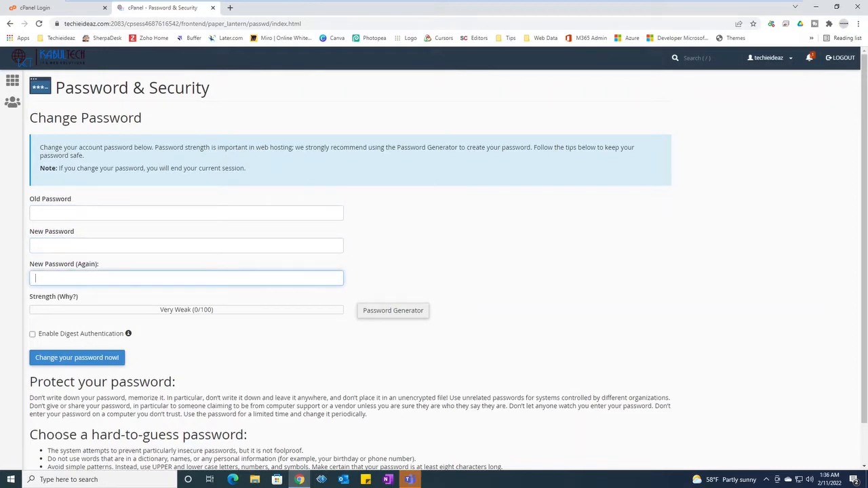
{"action": "left_click", "coordinate": [385, 315]}
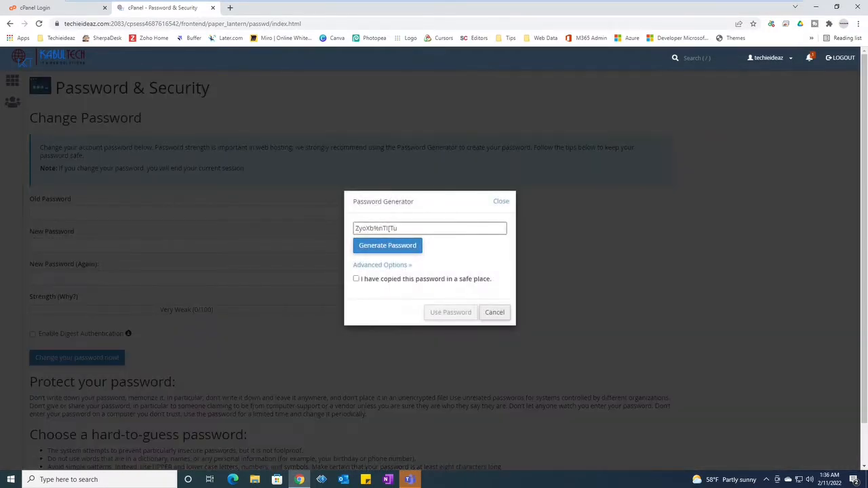
{"action": "left_click", "coordinate": [388, 248]}
{"action": "left_click", "coordinate": [394, 250]}
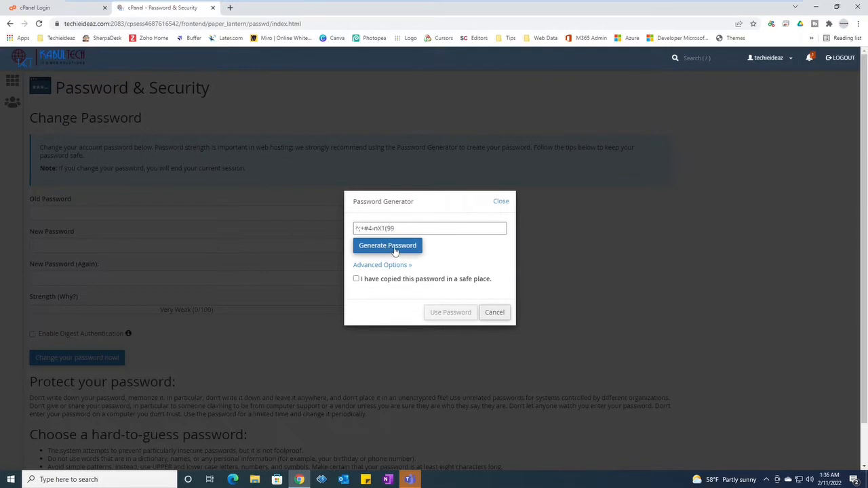
{"action": "left_click", "coordinate": [394, 249]}
{"action": "left_click", "coordinate": [394, 249]}
{"action": "left_click", "coordinate": [394, 250]}
{"action": "left_click", "coordinate": [368, 265]}
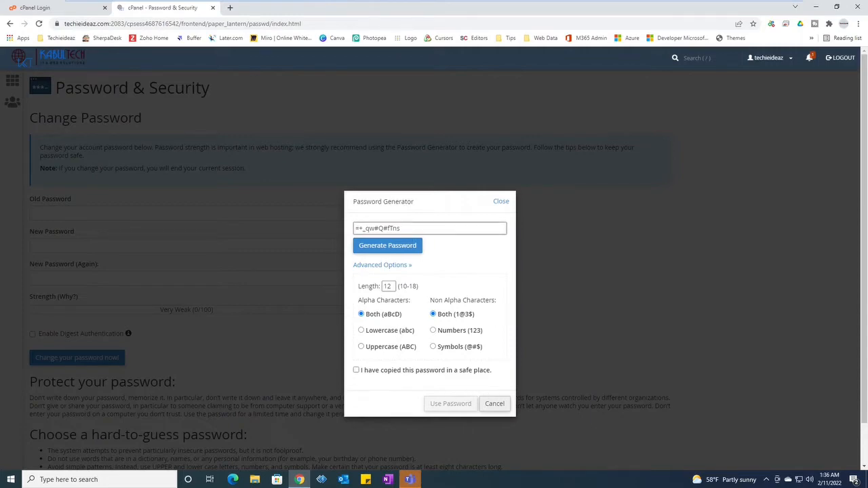
{"action": "left_click", "coordinate": [496, 407]}
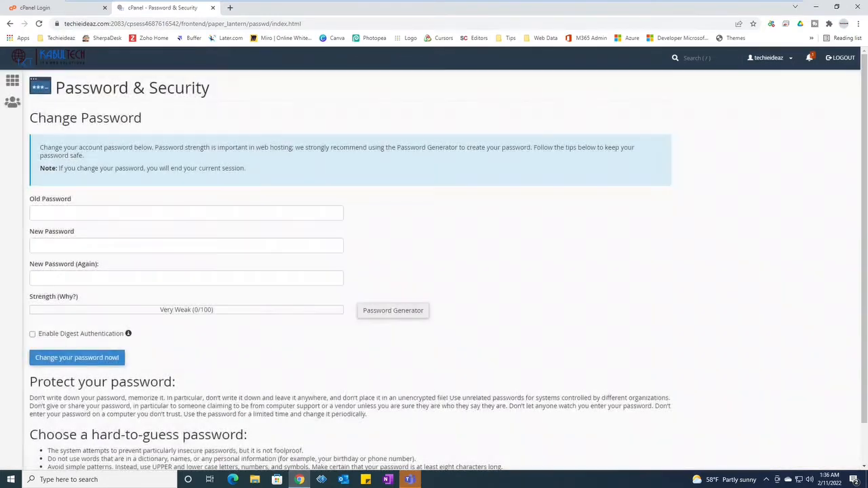
Step through the old, new and repeat password fields, leaving them all empty
{"action": "left_click", "coordinate": [120, 213]}
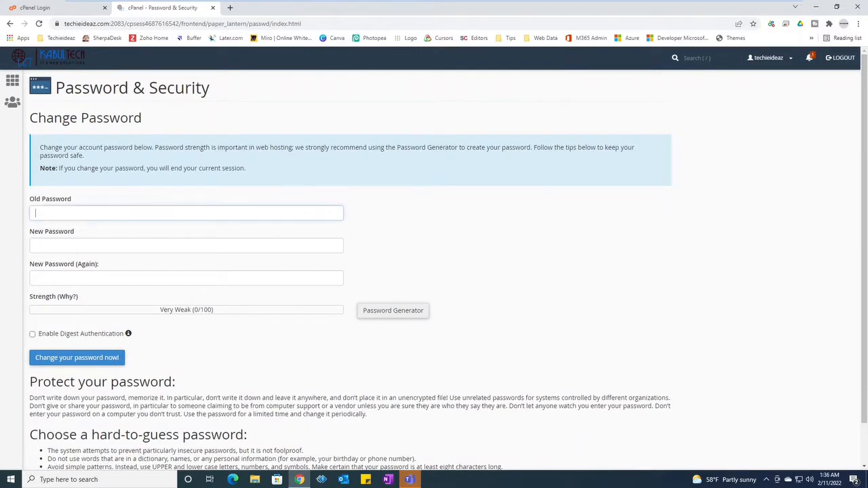
{"action": "left_click", "coordinate": [120, 245]}
{"action": "left_click", "coordinate": [36, 278]}
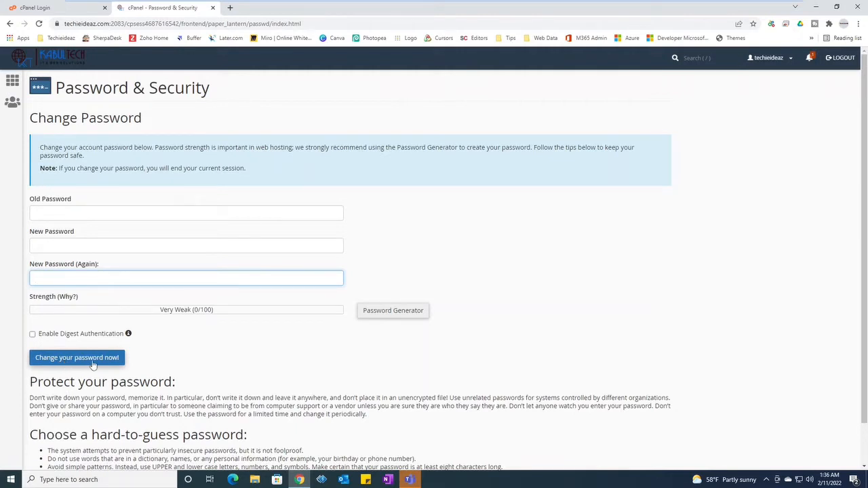
{"action": "left_click", "coordinate": [780, 59]}
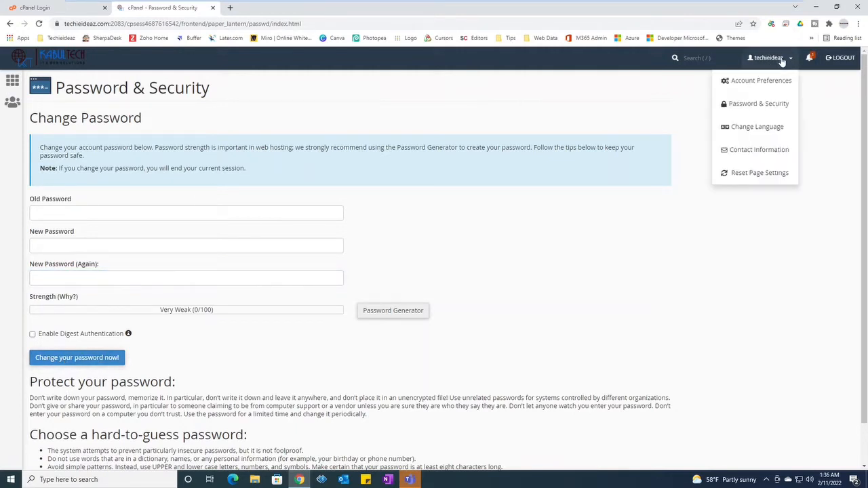
Browse the Change Language list while keeping English, then go to Contact Information
{"action": "left_click", "coordinate": [759, 128]}
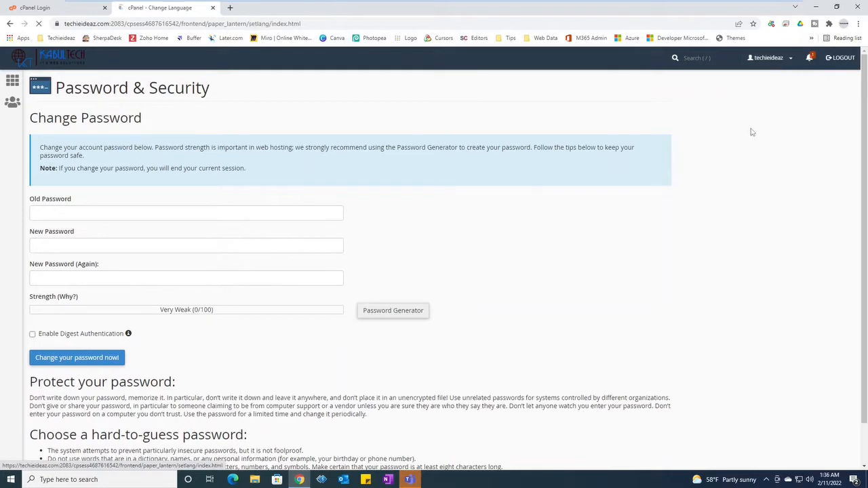
{"action": "left_click", "coordinate": [155, 206]}
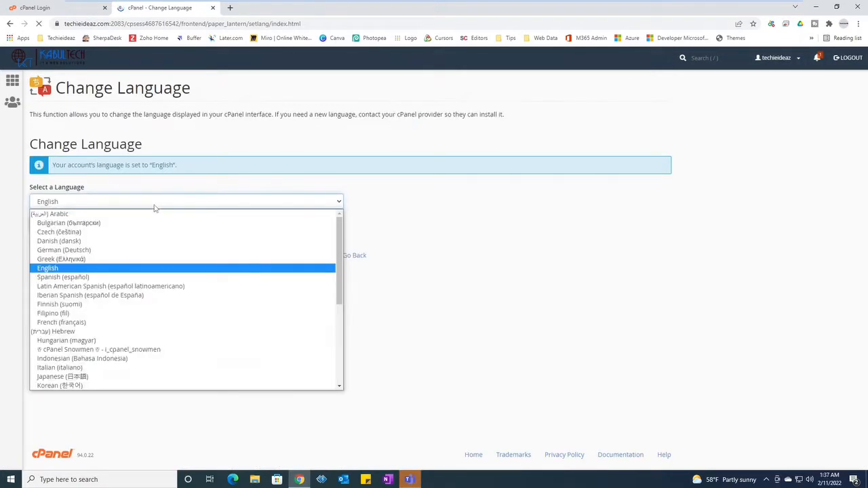
{"action": "scroll", "coordinate": [105, 302], "scroll_direction": "down", "scroll_amount": 5}
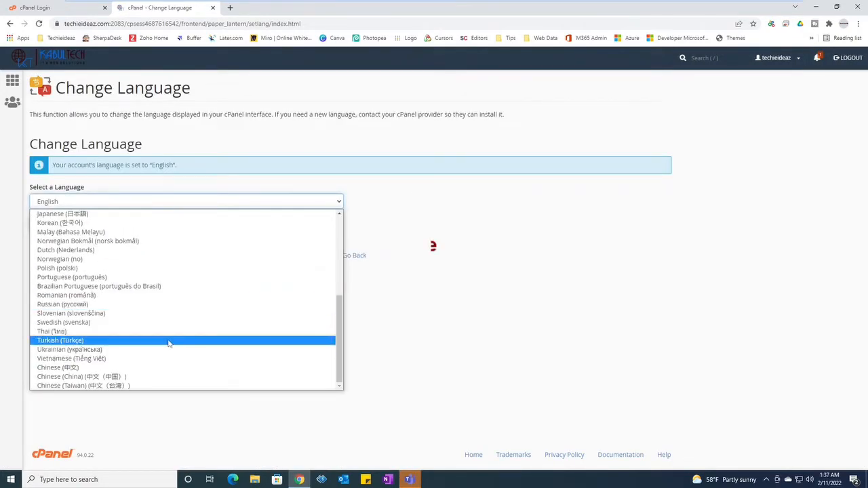
{"action": "scroll", "coordinate": [168, 341], "scroll_direction": "up", "scroll_amount": 5}
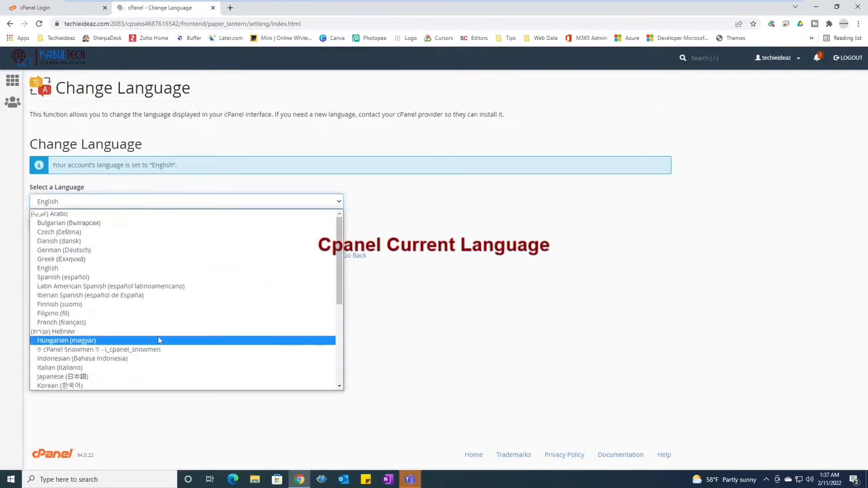
{"action": "left_click", "coordinate": [501, 269]}
{"action": "left_click", "coordinate": [793, 61]}
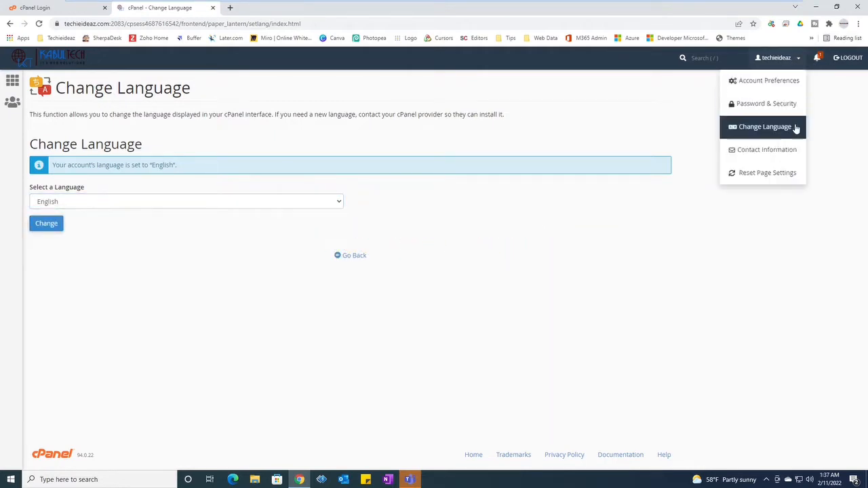
{"action": "left_click", "coordinate": [767, 151]}
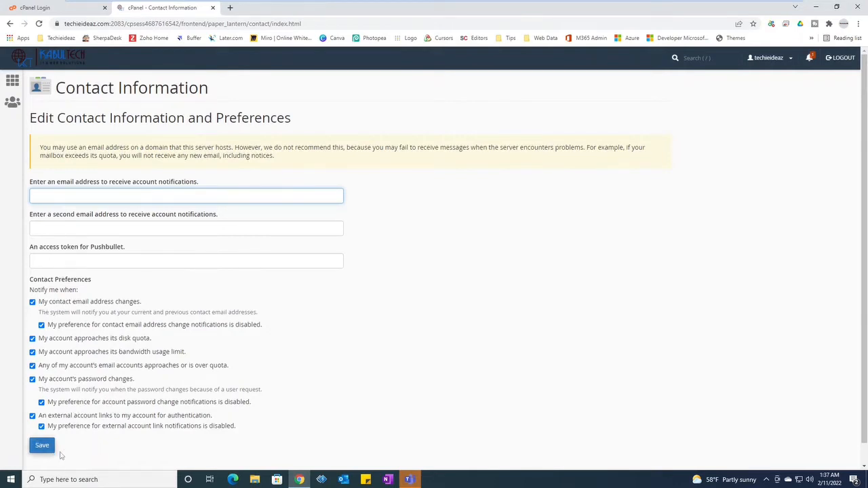
Review the notification preferences, then return to the dashboard via the cPanel logo
{"action": "left_click", "coordinate": [762, 59]}
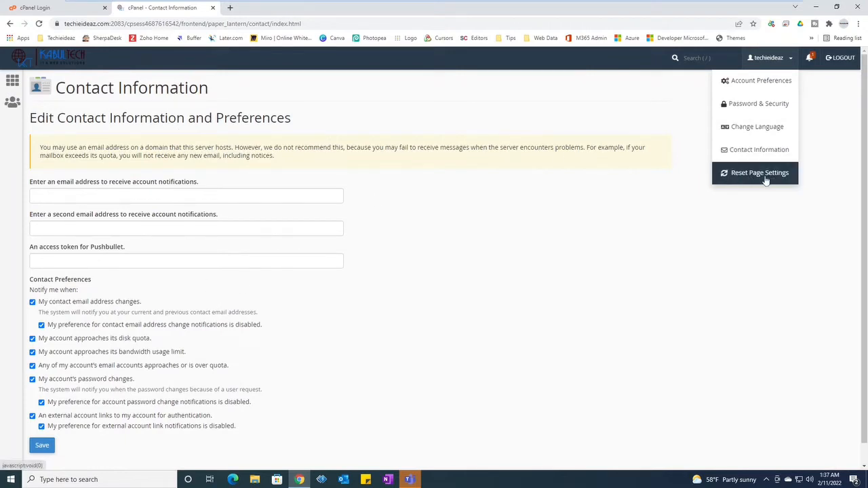
{"action": "left_click", "coordinate": [615, 270]}
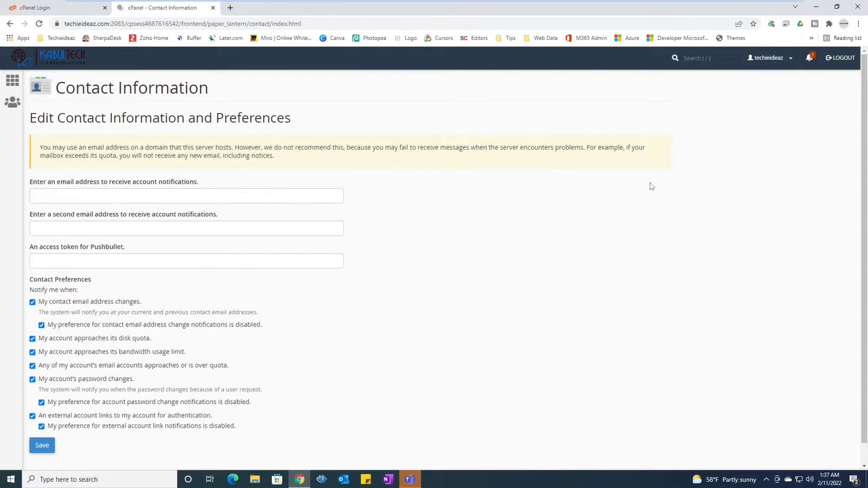
{"action": "left_click", "coordinate": [24, 63]}
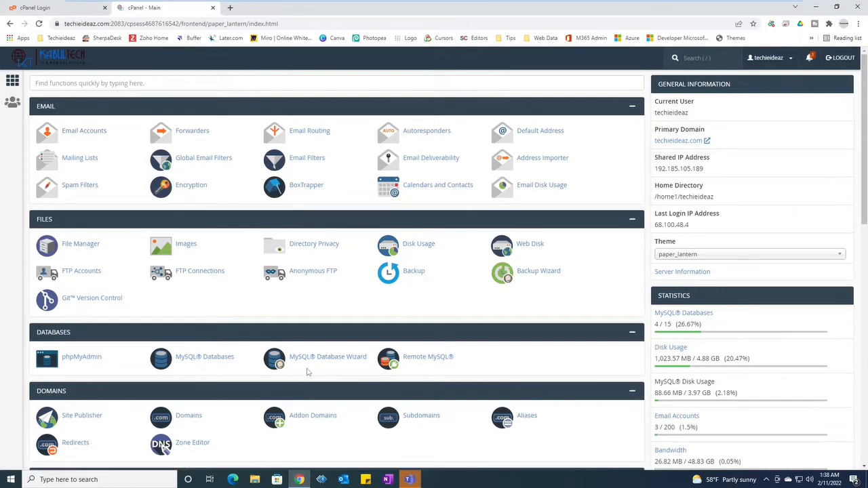
Launch File Manager from the Files section into a new tab
{"action": "left_click", "coordinate": [75, 246]}
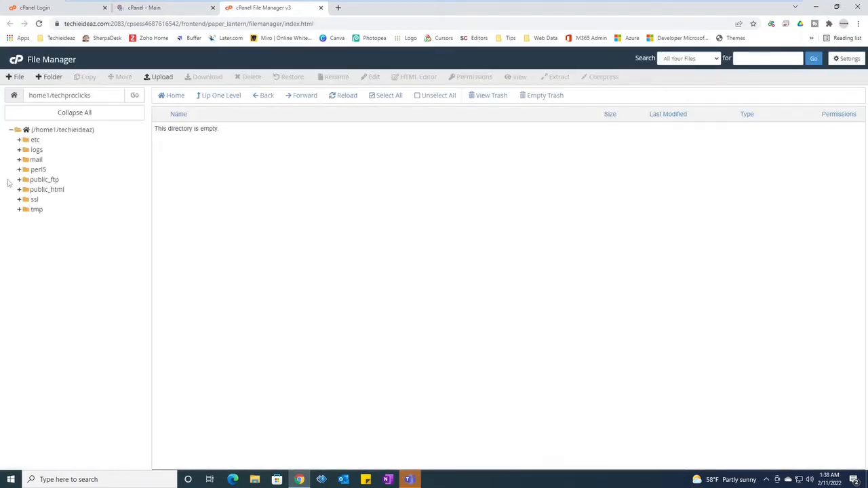
Expand public_html to list the site's WordPress folders and files like wp-config.php
{"action": "left_click", "coordinate": [35, 191]}
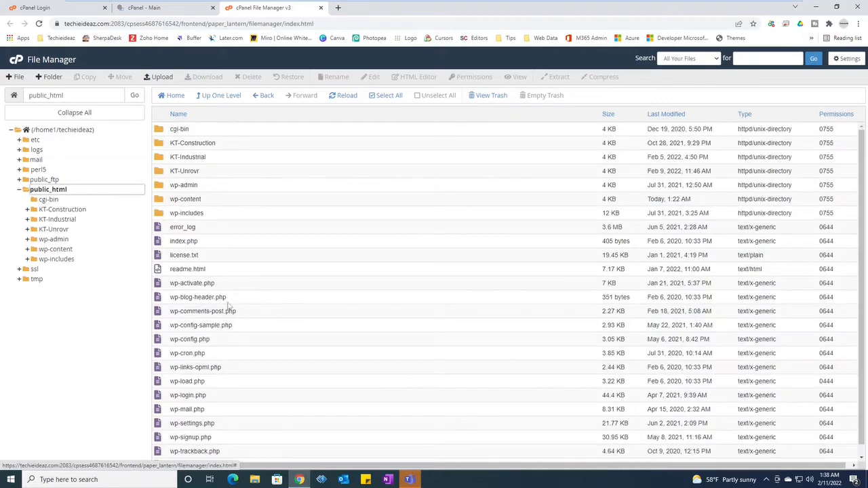
{"action": "scroll", "coordinate": [234, 339], "scroll_direction": "down", "scroll_amount": 1}
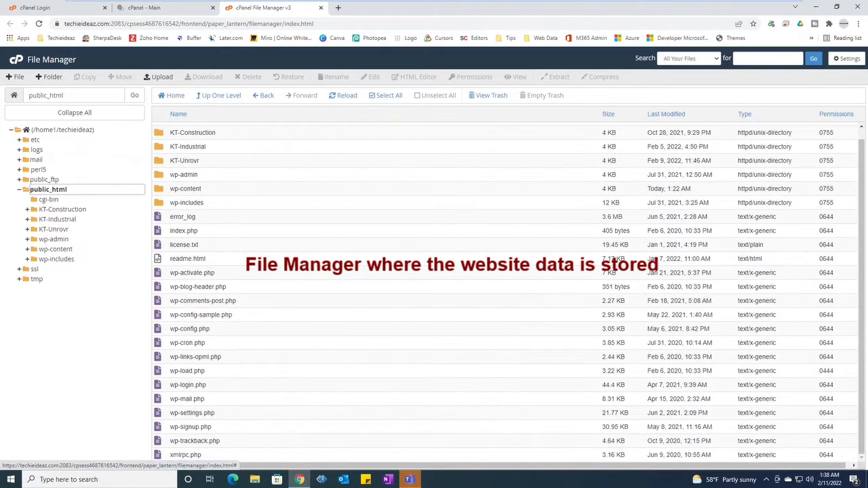
{"action": "scroll", "coordinate": [227, 353], "scroll_direction": "up", "scroll_amount": 1}
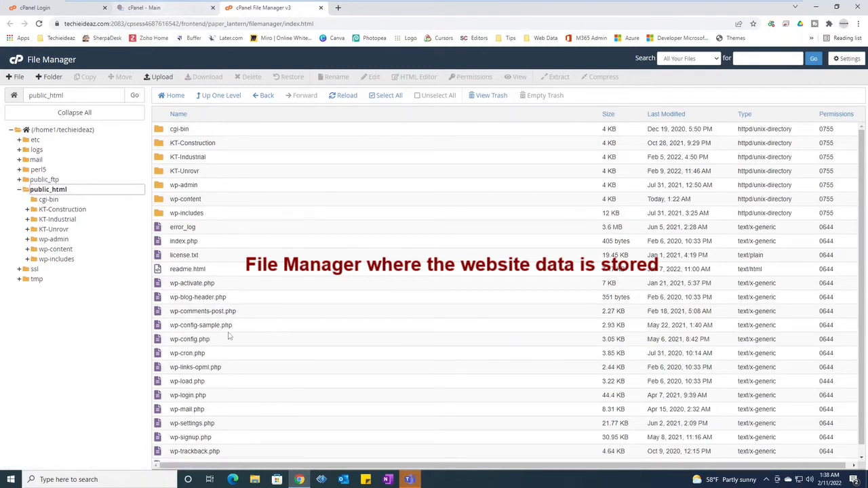
Switch to the cPanel - Main tab and open MySQL Databases under Databases
{"action": "left_click", "coordinate": [168, 12]}
{"action": "scroll", "coordinate": [258, 315], "scroll_direction": "down", "scroll_amount": 1}
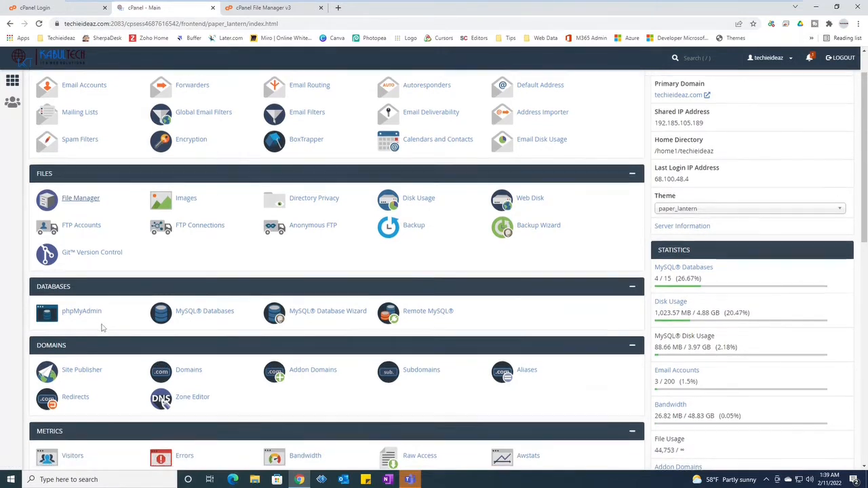
{"action": "scroll", "coordinate": [108, 322], "scroll_direction": "down", "scroll_amount": 1}
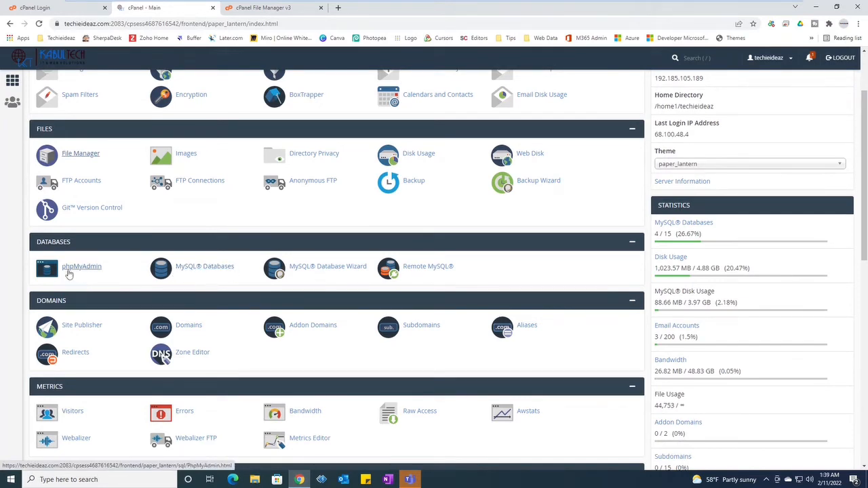
{"action": "left_click", "coordinate": [200, 268]}
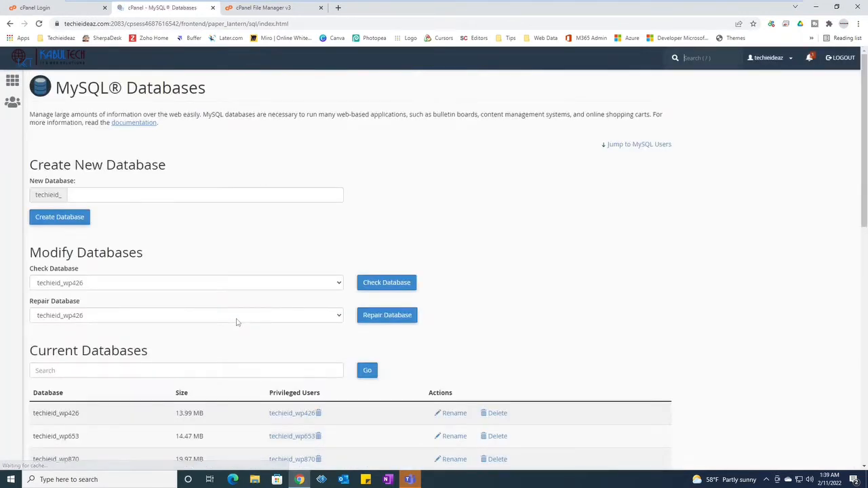
Create a new MySQL database named test-db
{"action": "left_click", "coordinate": [103, 196]}
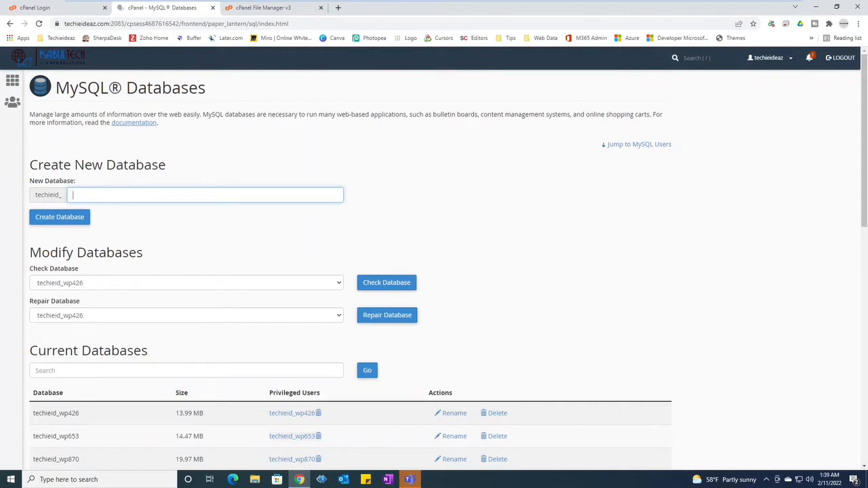
{"action": "type", "text": "test"}
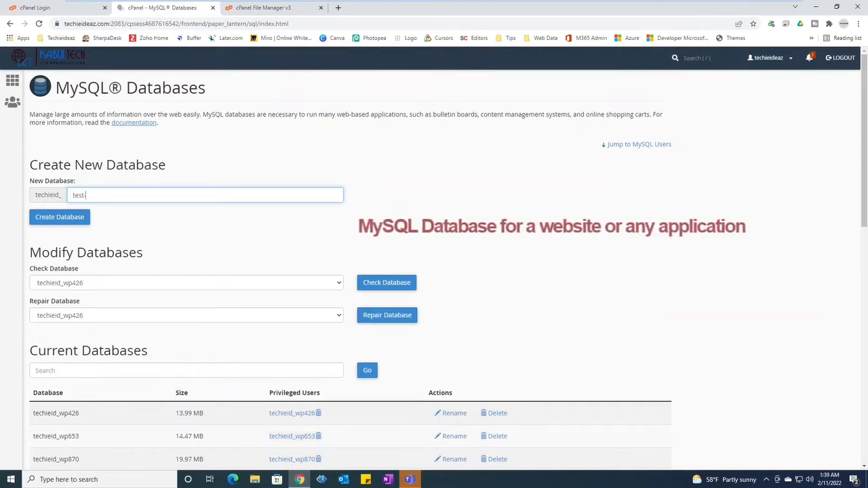
{"action": "type", "text": "-db"}
{"action": "left_click", "coordinate": [41, 220]}
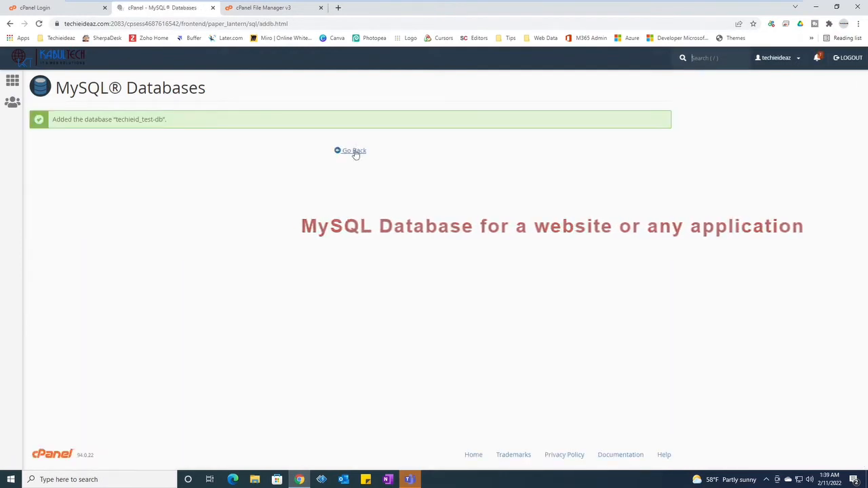
{"action": "left_click", "coordinate": [354, 151]}
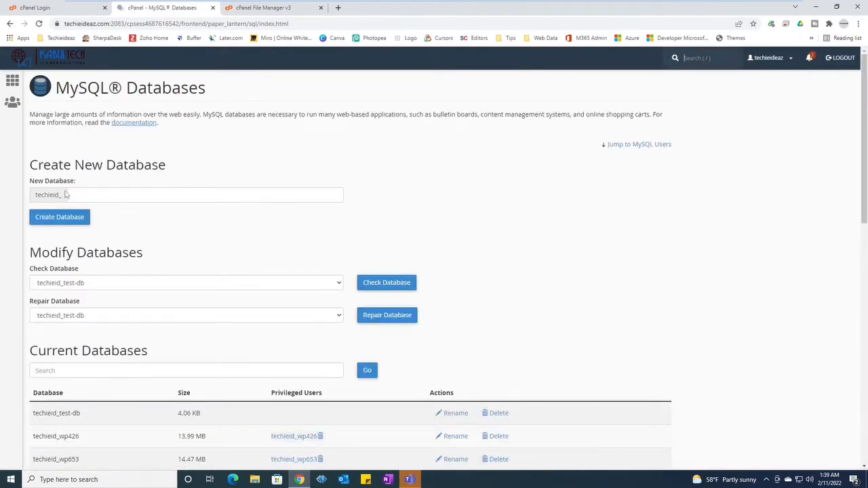
Find techieid_test-db in Current Databases, noting its techieid_ prefix, and scroll to Add New User
{"action": "scroll", "coordinate": [172, 330], "scroll_direction": "down", "scroll_amount": 2}
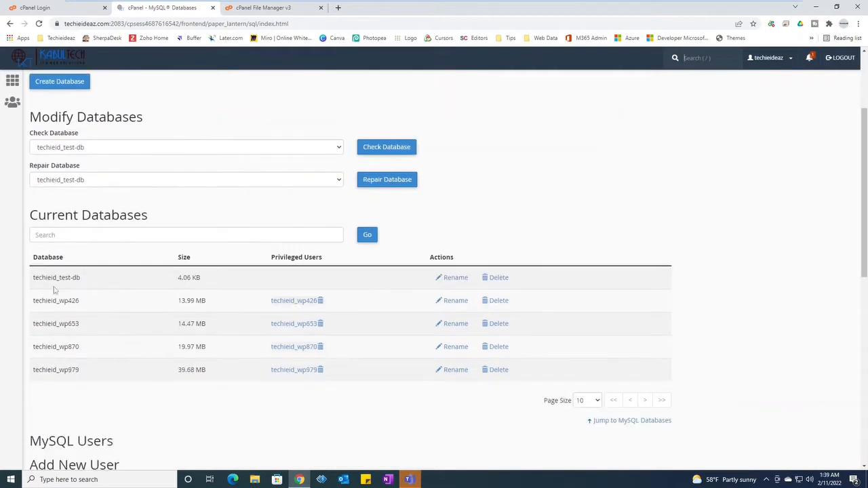
{"action": "left_click_drag", "start_coordinate": [33, 280], "coordinate": [86, 281]}
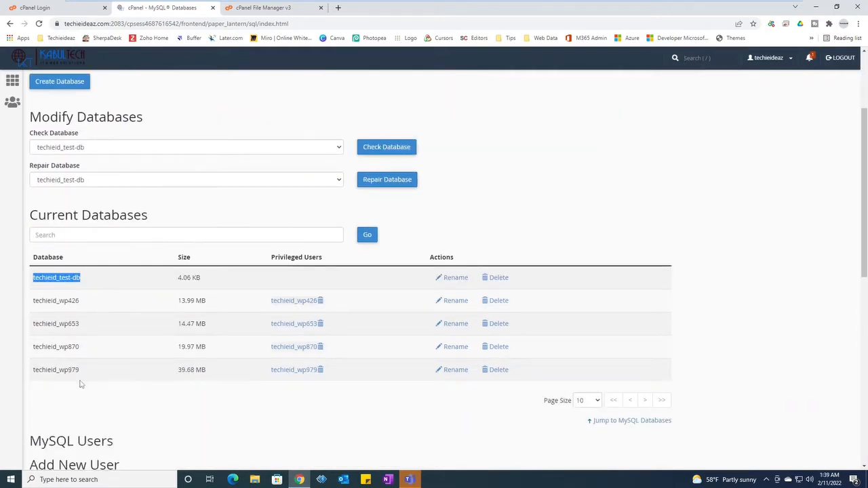
{"action": "left_click", "coordinate": [33, 282]}
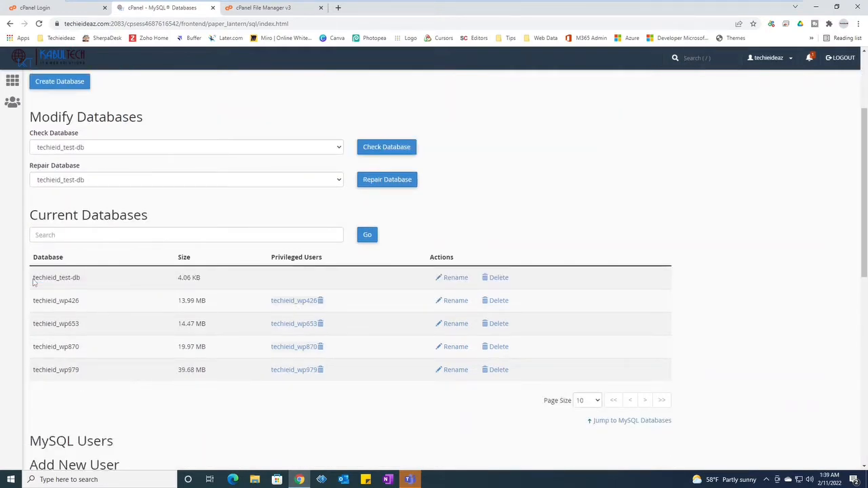
{"action": "left_click_drag", "start_coordinate": [34, 282], "coordinate": [60, 278]}
{"action": "scroll", "coordinate": [151, 400], "scroll_direction": "down", "scroll_amount": 1}
{"action": "scroll", "coordinate": [149, 394], "scroll_direction": "down", "scroll_amount": 1}
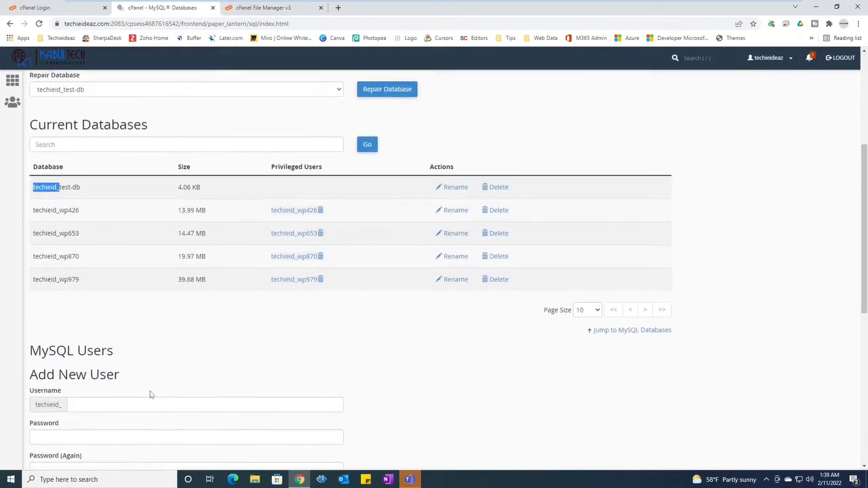
{"action": "scroll", "coordinate": [234, 313], "scroll_direction": "up", "scroll_amount": 2}
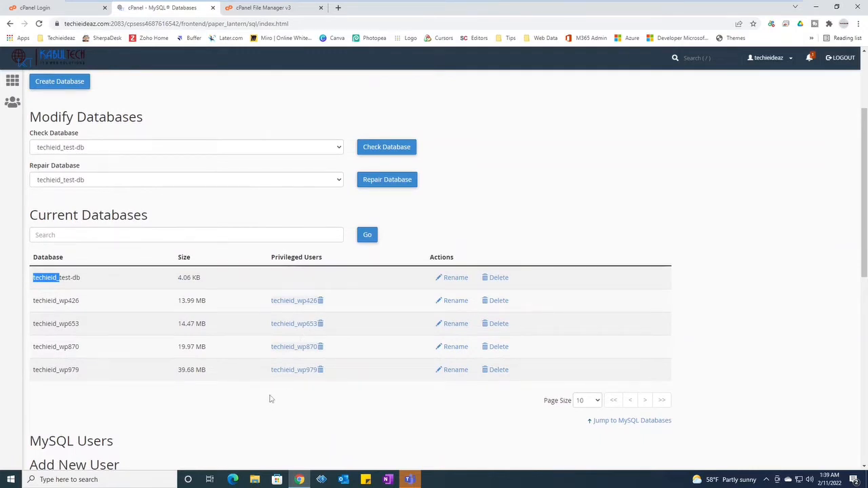
{"action": "scroll", "coordinate": [210, 393], "scroll_direction": "down", "scroll_amount": 3}
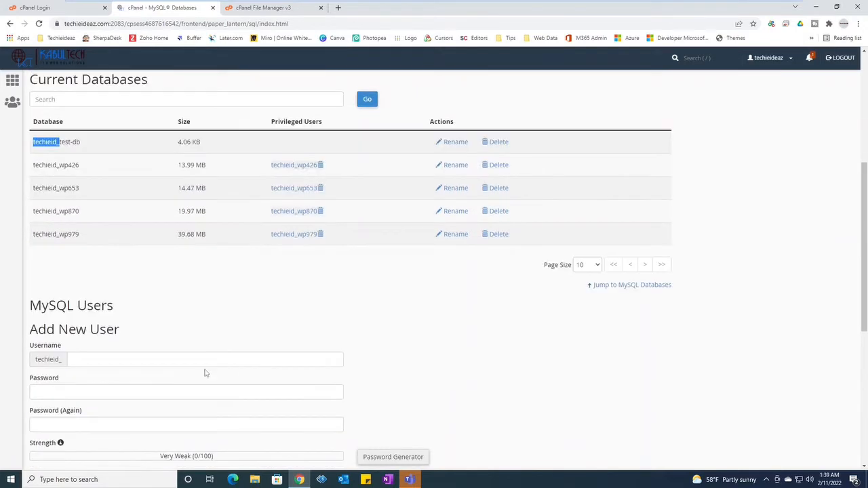
Enter 'test' as the new MySQL user's name and clear the too-short password
{"action": "left_click", "coordinate": [73, 269]}
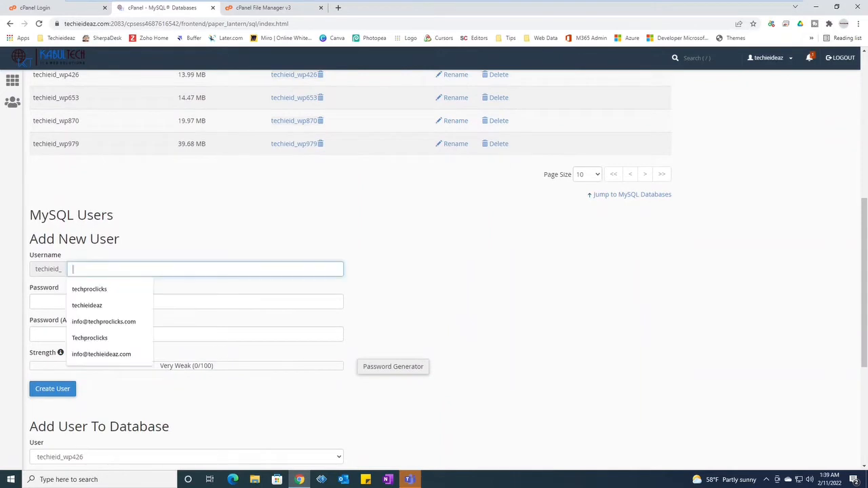
{"action": "scroll", "coordinate": [283, 248], "scroll_direction": "up", "scroll_amount": 1}
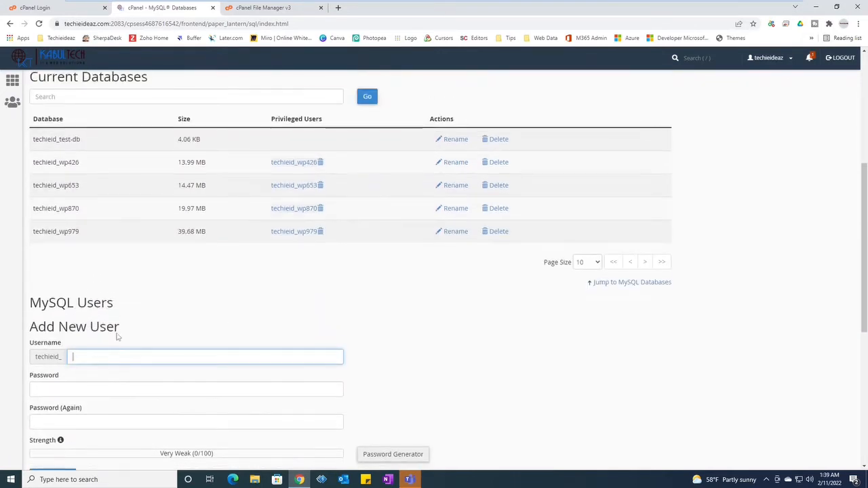
{"action": "type", "text": "test"}
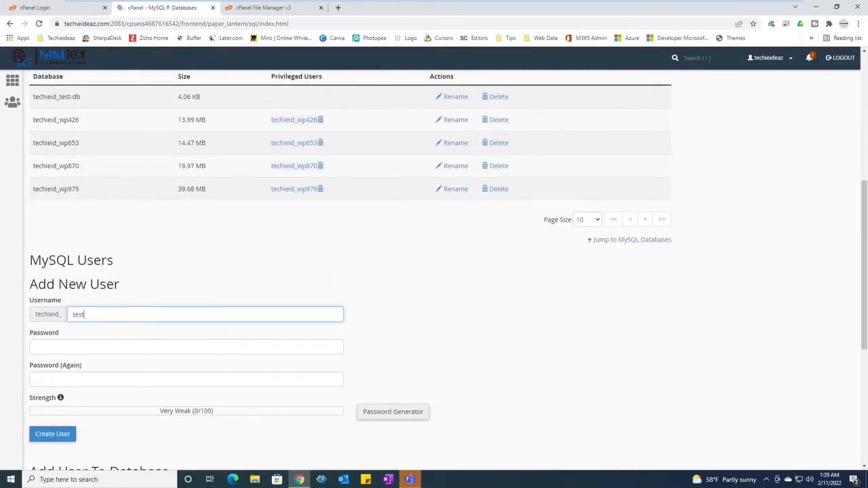
{"action": "left_click", "coordinate": [37, 346]}
{"action": "type", "text": "•"}
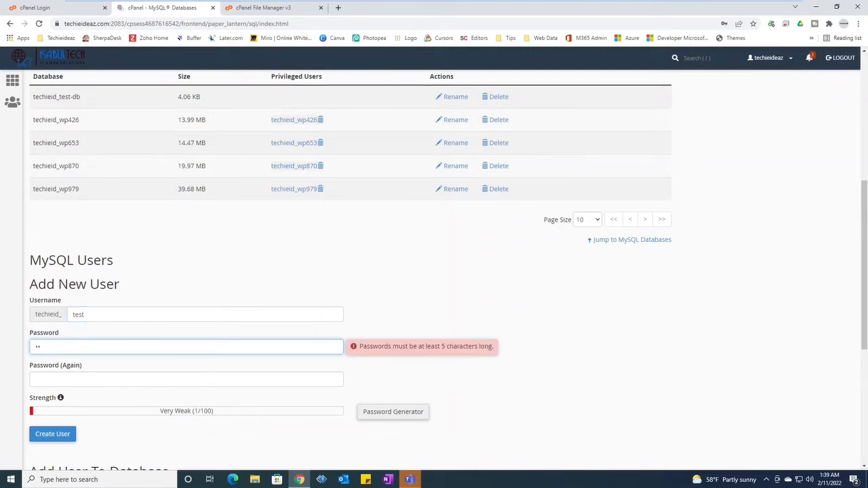
{"action": "key", "text": "BackSpace"}
{"action": "key", "text": "BackSpace"}
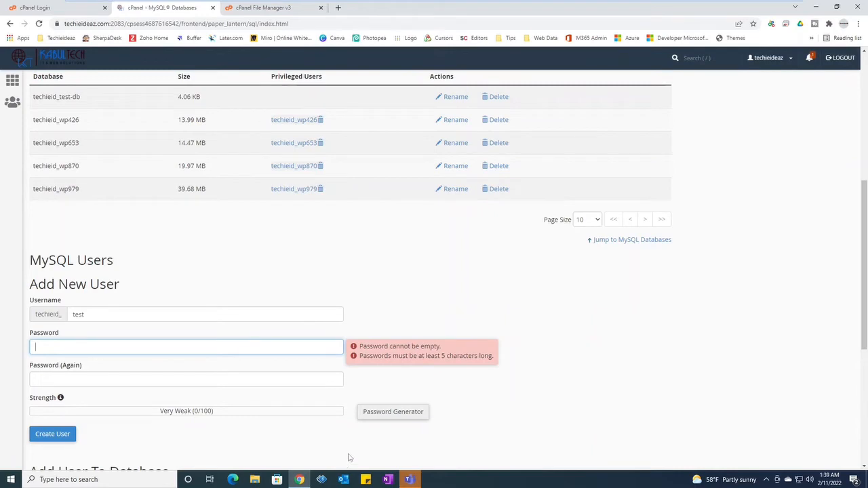
Fill both password fields with a generated strong password and create user techieid_test
{"action": "left_click", "coordinate": [378, 416]}
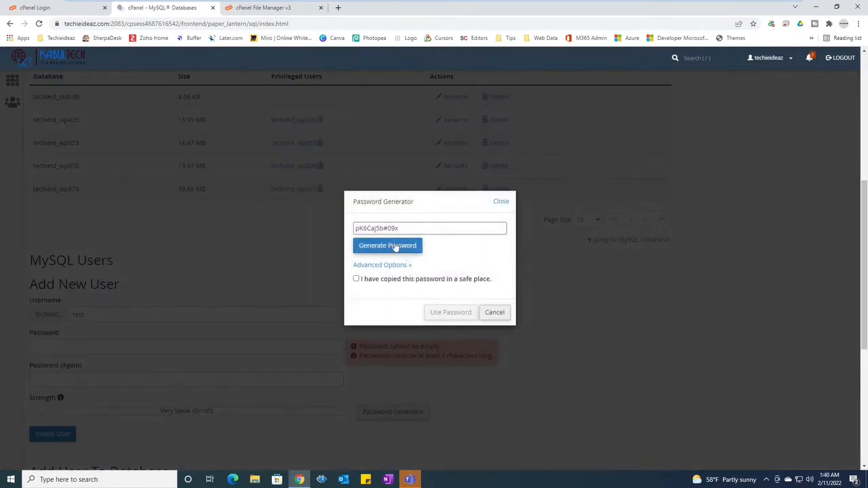
{"action": "left_click_drag", "start_coordinate": [413, 228], "coordinate": [257, 237]}
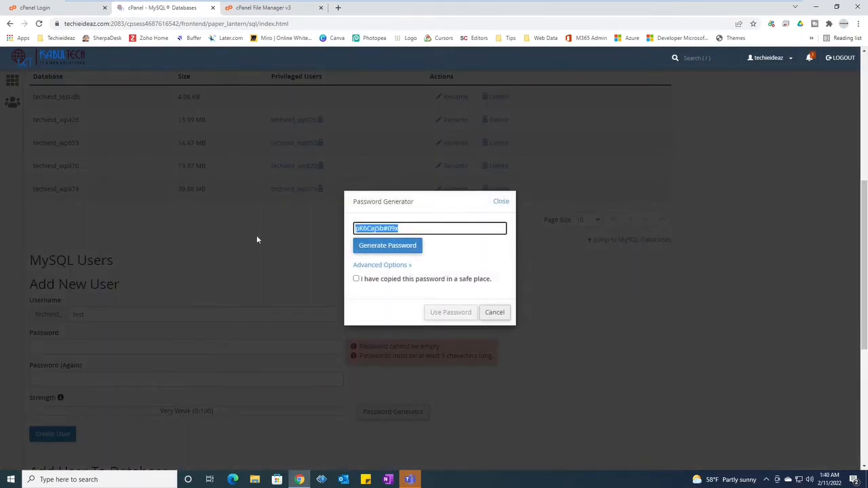
{"action": "left_click", "coordinate": [495, 313]}
{"action": "left_click", "coordinate": [102, 345]}
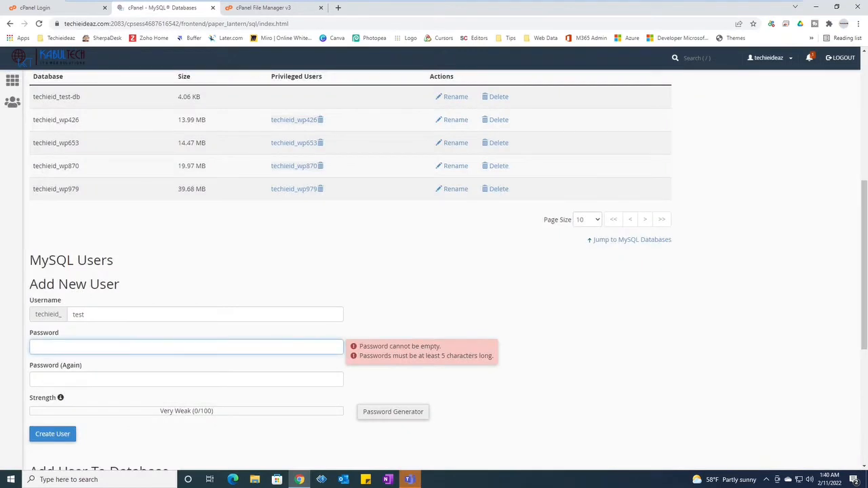
{"action": "key", "text": "ctrl+v"}
{"action": "key", "text": "Tab"}
{"action": "key", "text": "ctrl+v"}
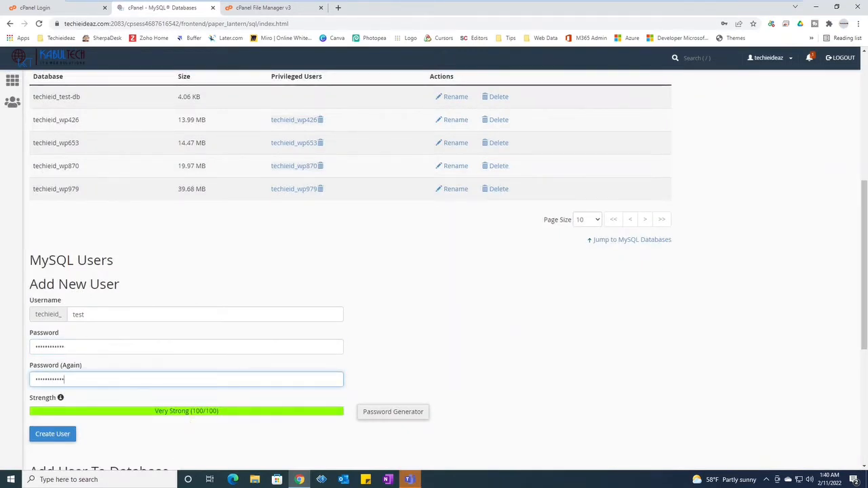
{"action": "left_click", "coordinate": [55, 435]}
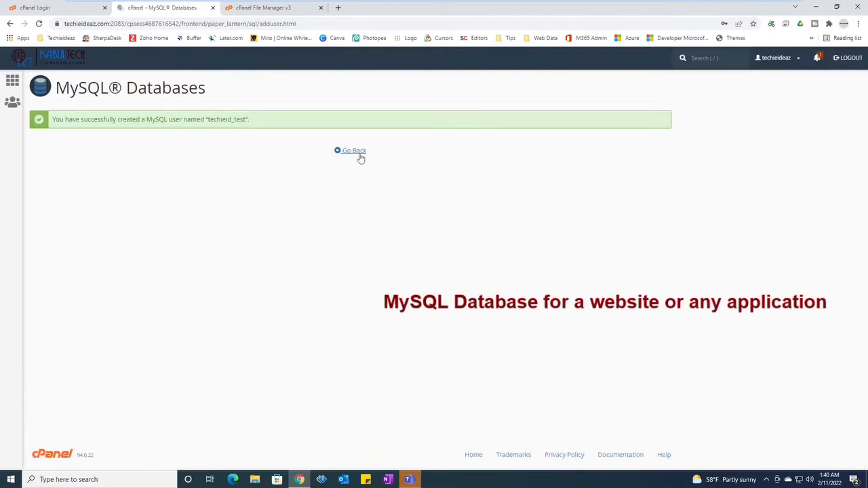
{"action": "left_click", "coordinate": [347, 152]}
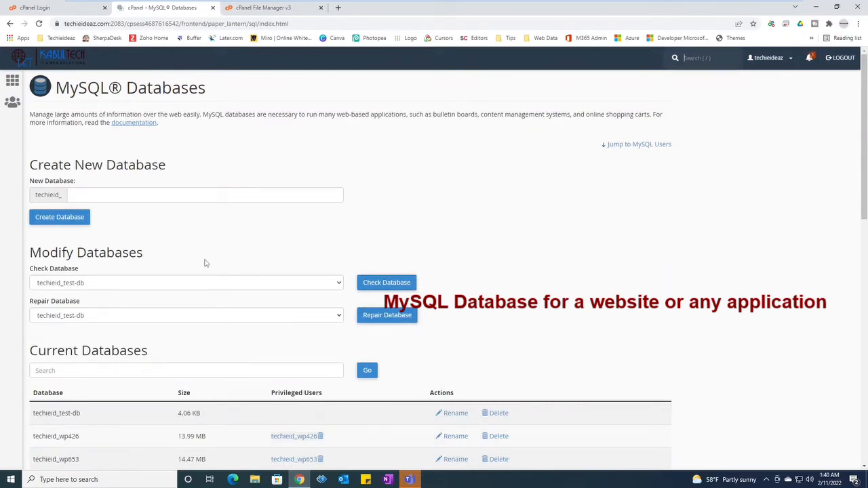
In Add User To Database, select user techieid_test and database techieid_test-db
{"action": "scroll", "coordinate": [251, 266], "scroll_direction": "down", "scroll_amount": 6}
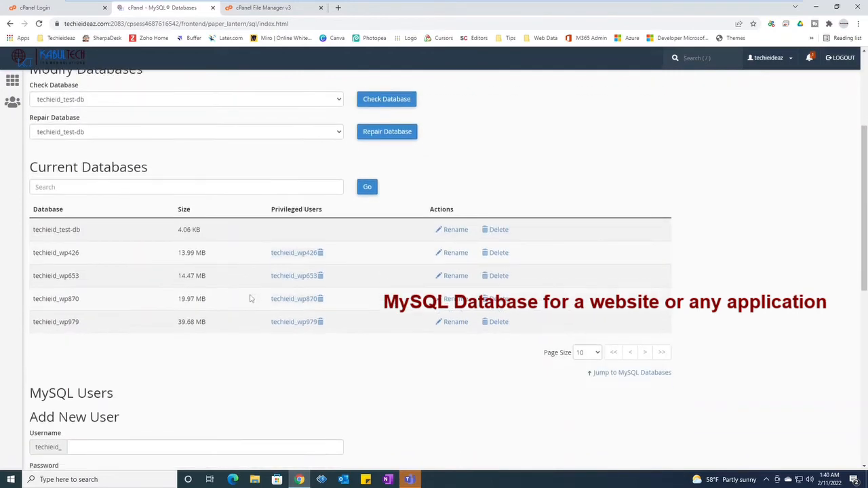
{"action": "scroll", "coordinate": [102, 407], "scroll_direction": "down", "scroll_amount": 2}
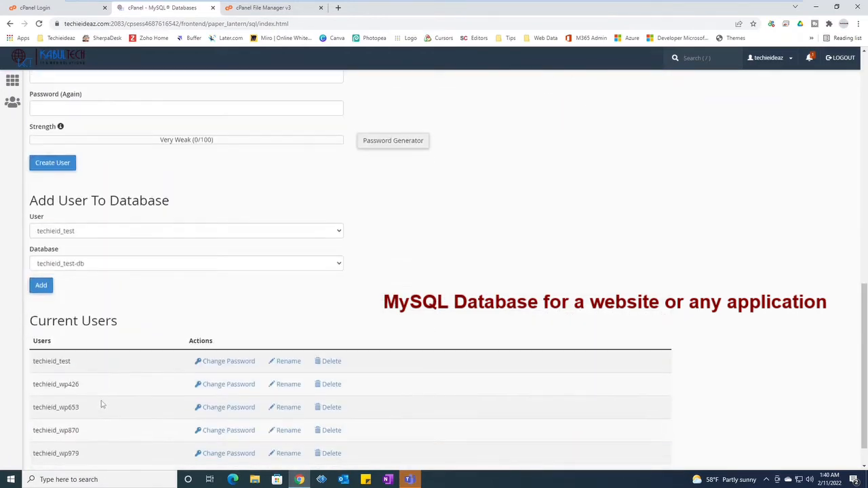
{"action": "scroll", "coordinate": [128, 356], "scroll_direction": "up", "scroll_amount": 1}
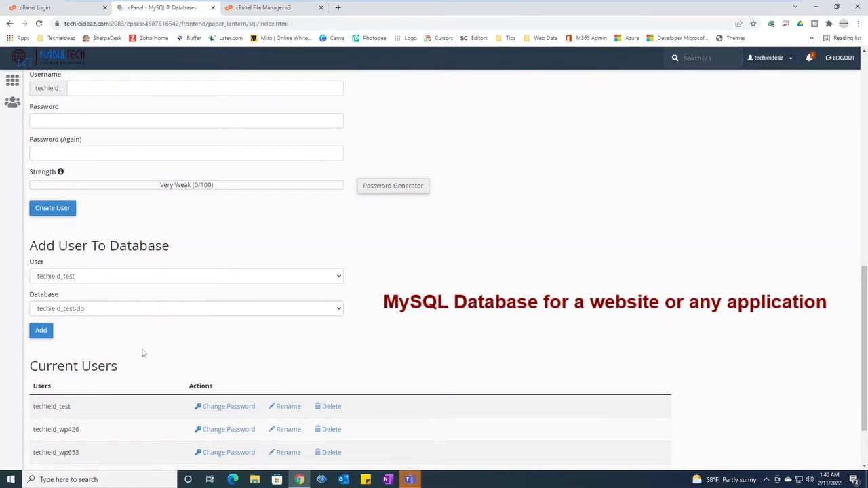
{"action": "left_click", "coordinate": [103, 278]}
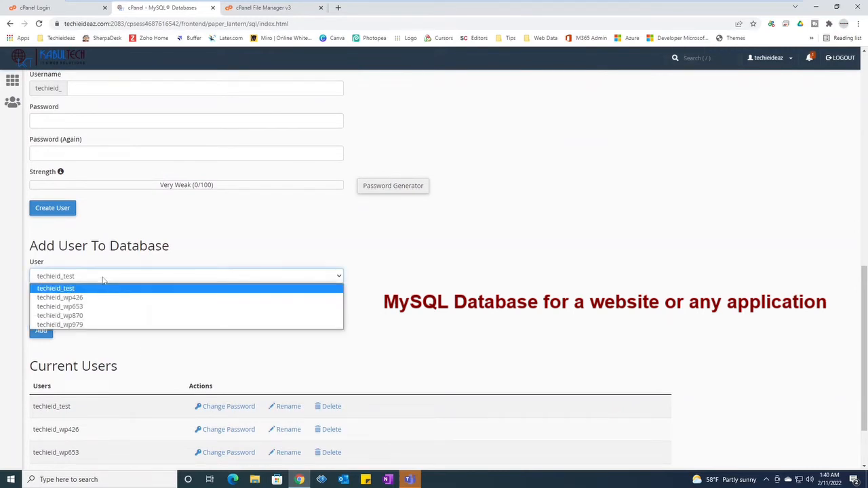
{"action": "left_click", "coordinate": [61, 290]}
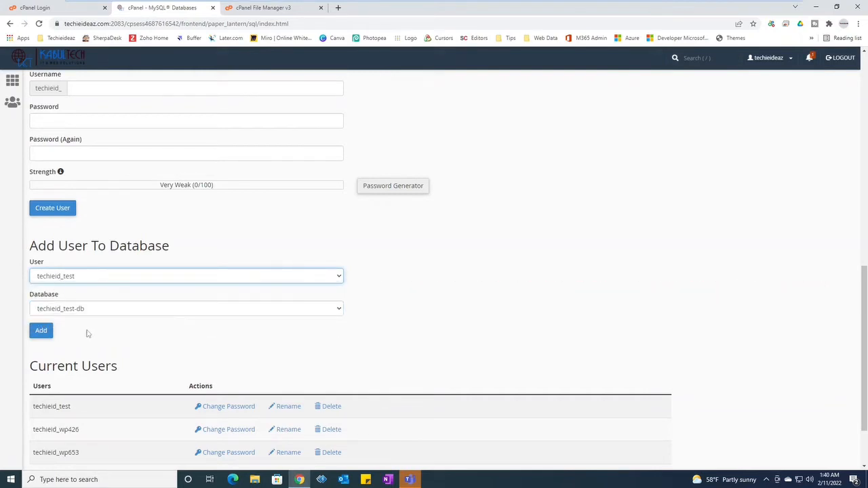
{"action": "left_click", "coordinate": [82, 309]}
{"action": "left_click", "coordinate": [94, 323]}
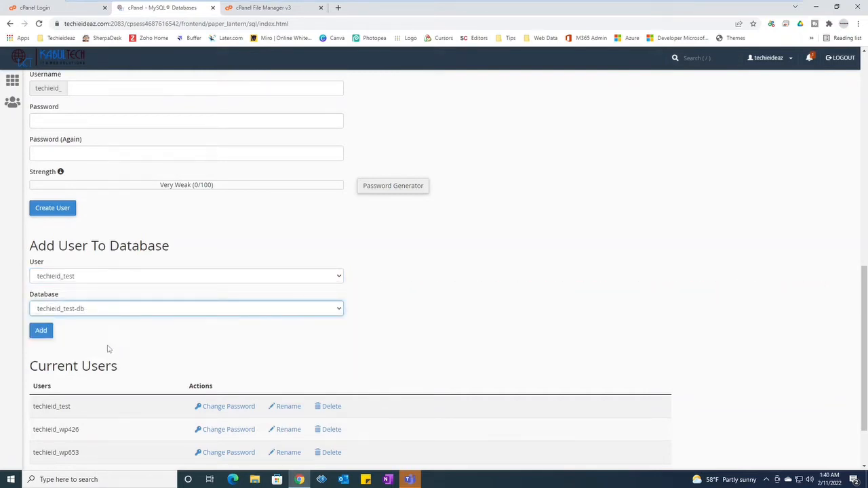
{"action": "left_click", "coordinate": [108, 348]}
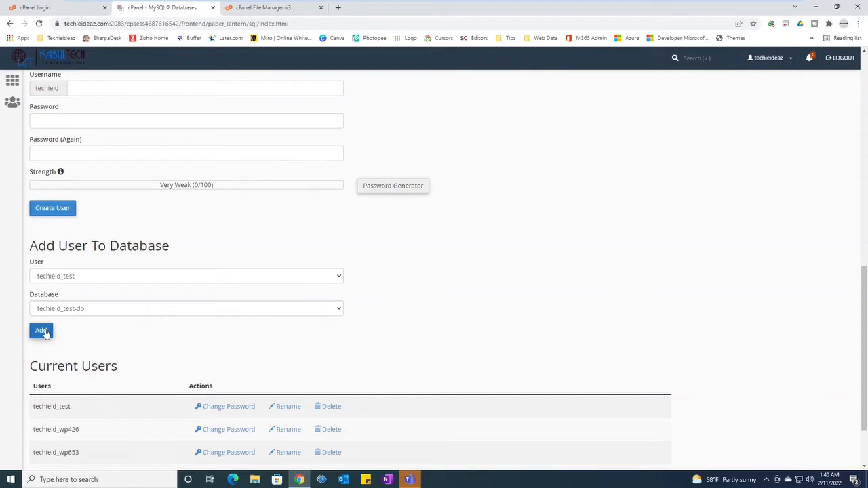
Add techieid_test to techieid_test-db with ALL PRIVILEGES checked and save the changes
{"action": "left_click", "coordinate": [42, 331]}
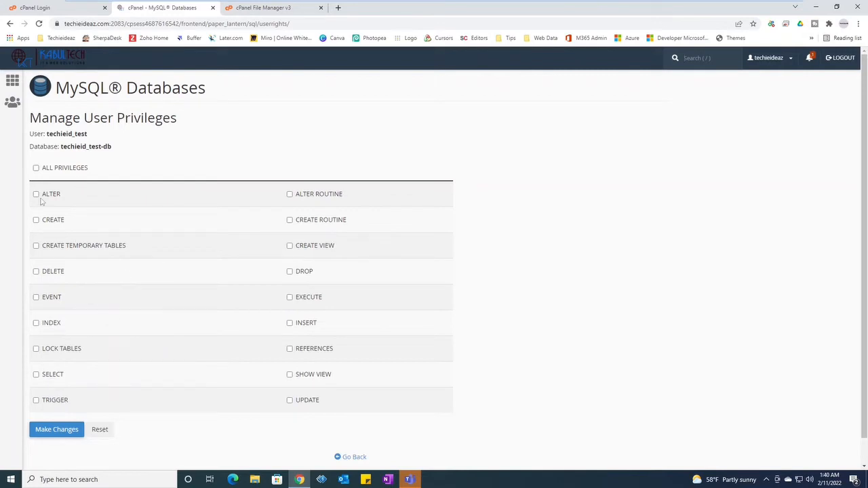
{"action": "left_click", "coordinate": [36, 168]}
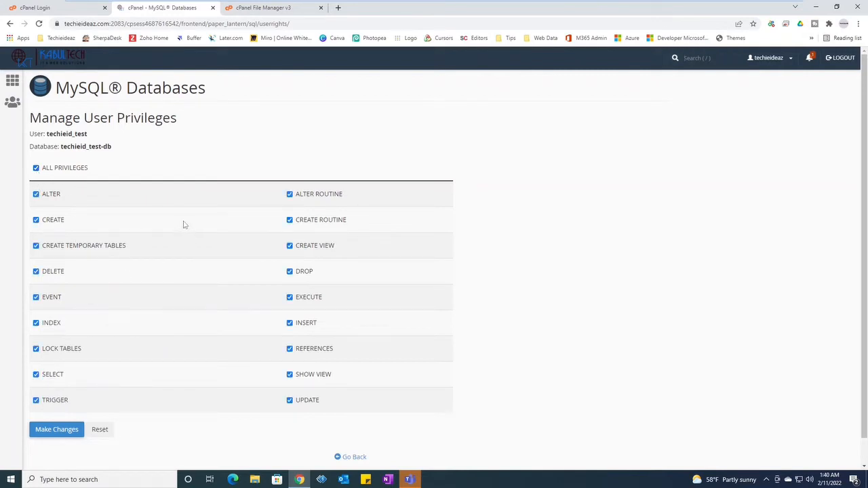
{"action": "left_click", "coordinate": [57, 438]}
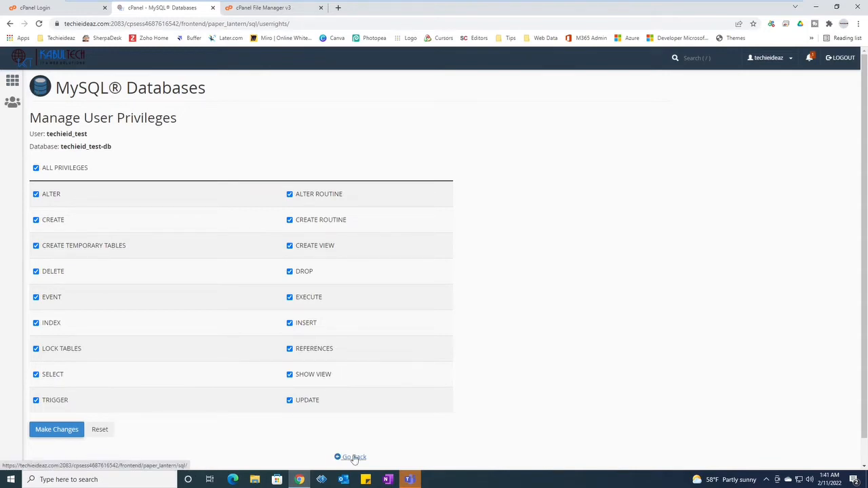
{"action": "left_click_drag", "start_coordinate": [339, 457], "coordinate": [295, 447]}
Return to the cPanel home page and launch phpMyAdmin from the Databases section
{"action": "left_click", "coordinate": [55, 60]}
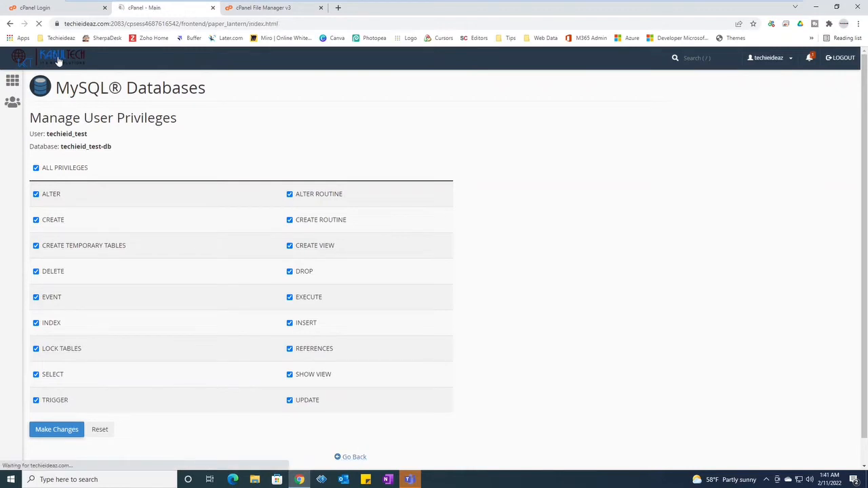
{"action": "scroll", "coordinate": [201, 296], "scroll_direction": "down", "scroll_amount": 2}
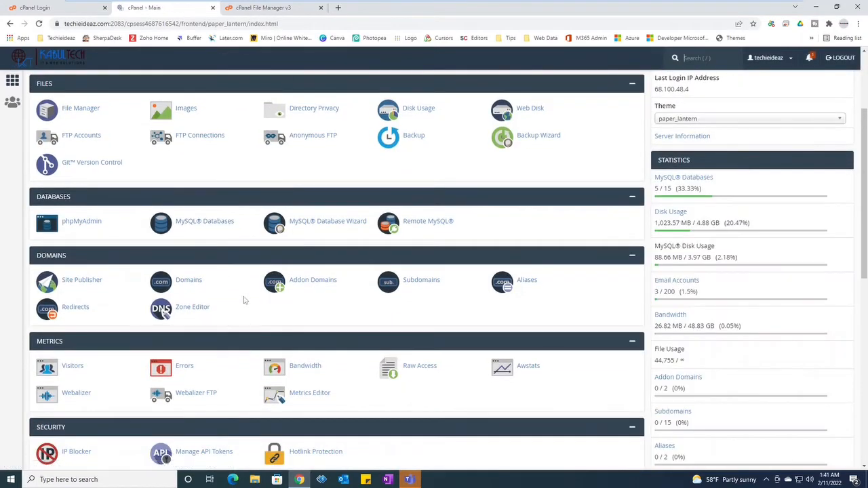
{"action": "left_click", "coordinate": [83, 222]}
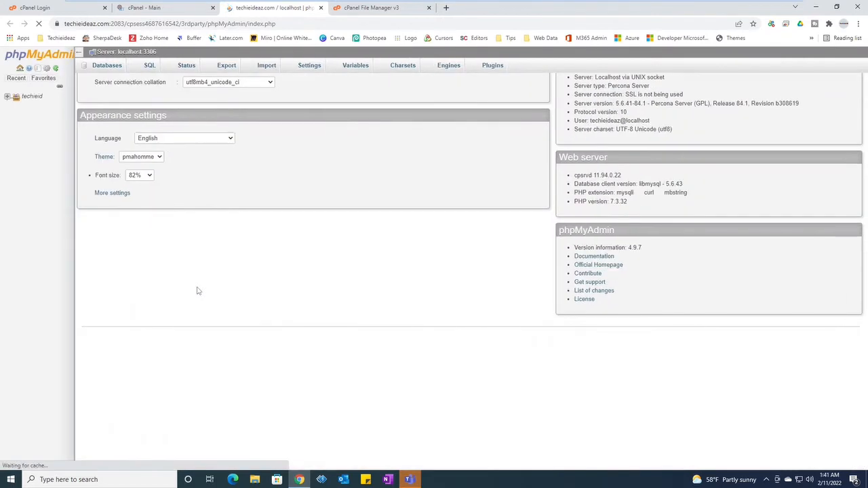
Open techieid_test-db in phpMyAdmin to confirm it has no tables, then switch to the cPanel tab
{"action": "left_click", "coordinate": [7, 97]}
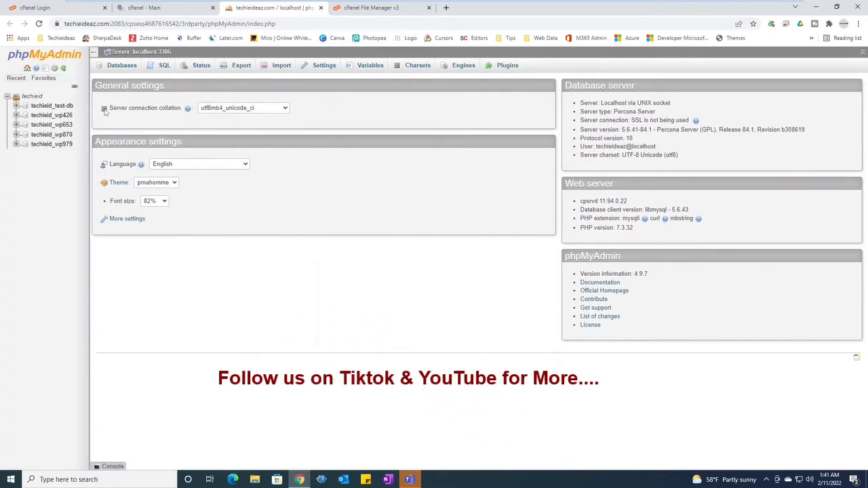
{"action": "left_click", "coordinate": [50, 106]}
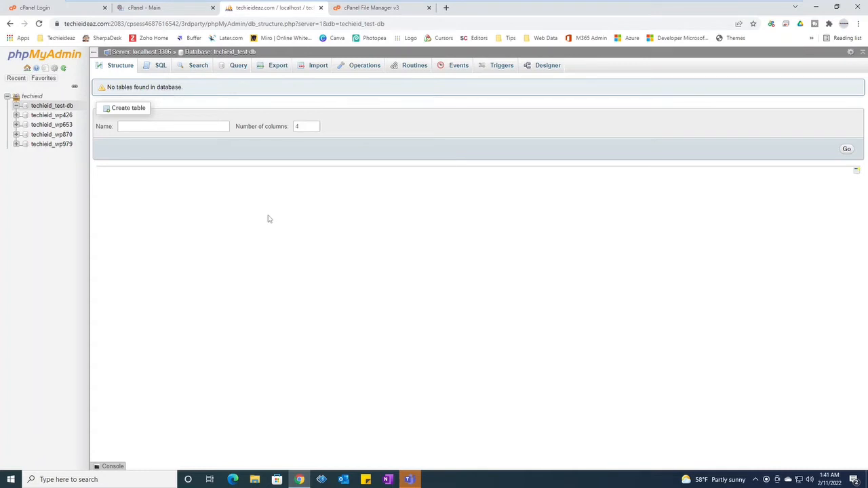
{"action": "left_click", "coordinate": [203, 127]}
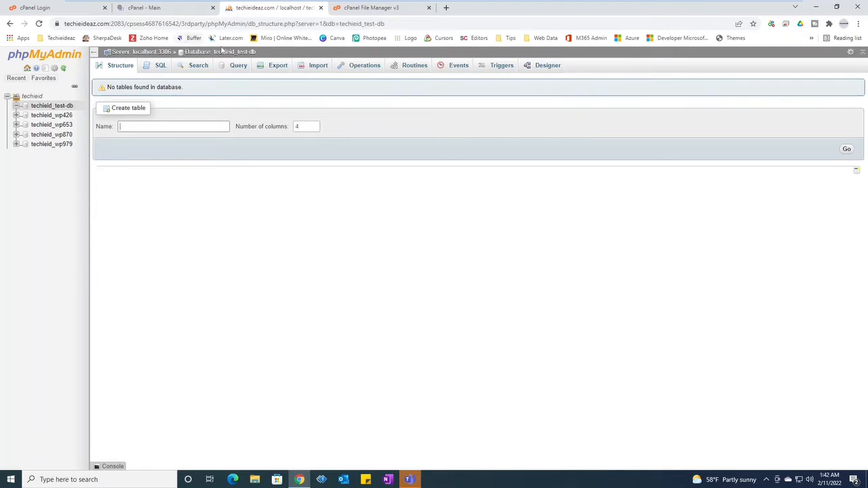
{"action": "left_click", "coordinate": [164, 14]}
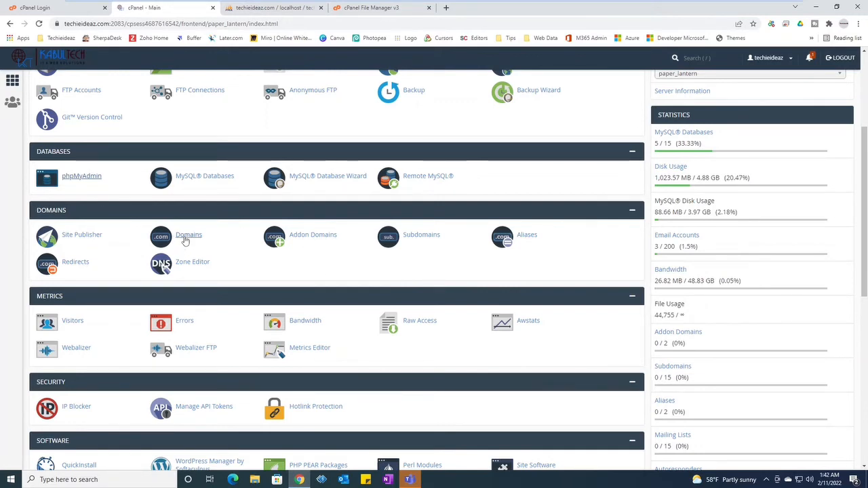
{"action": "left_click", "coordinate": [185, 240]}
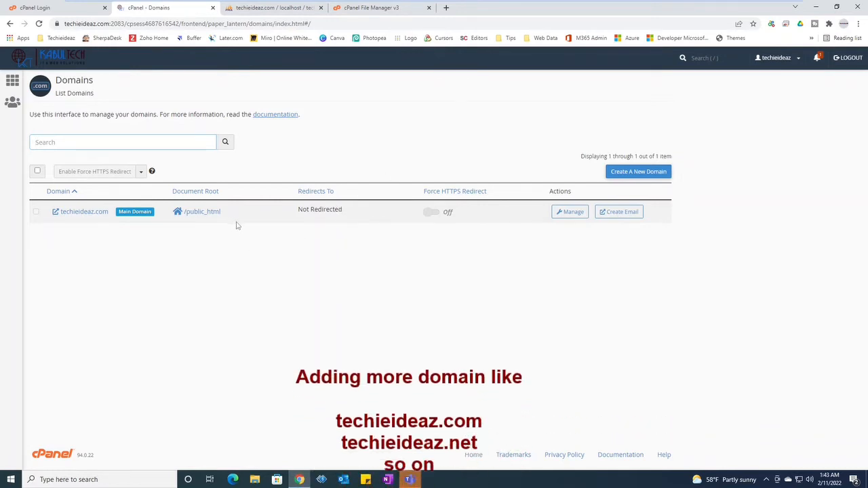
{"action": "left_click_drag", "start_coordinate": [303, 209], "coordinate": [354, 211]}
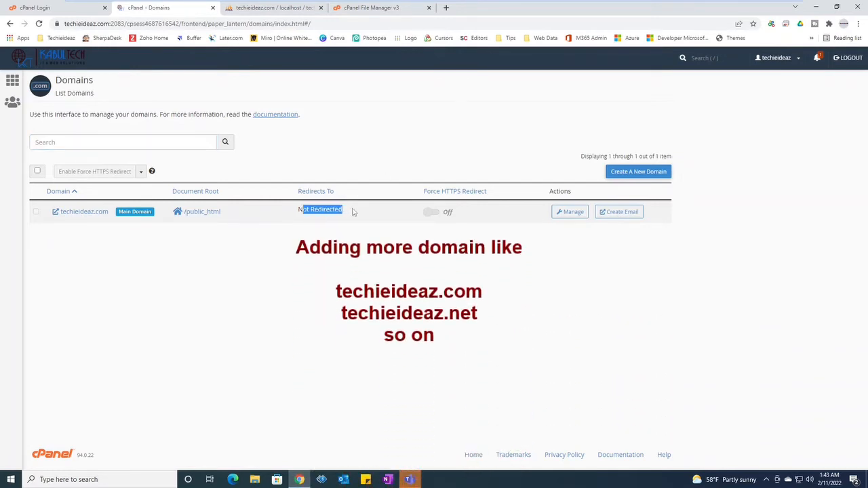
{"action": "left_click", "coordinate": [387, 291]}
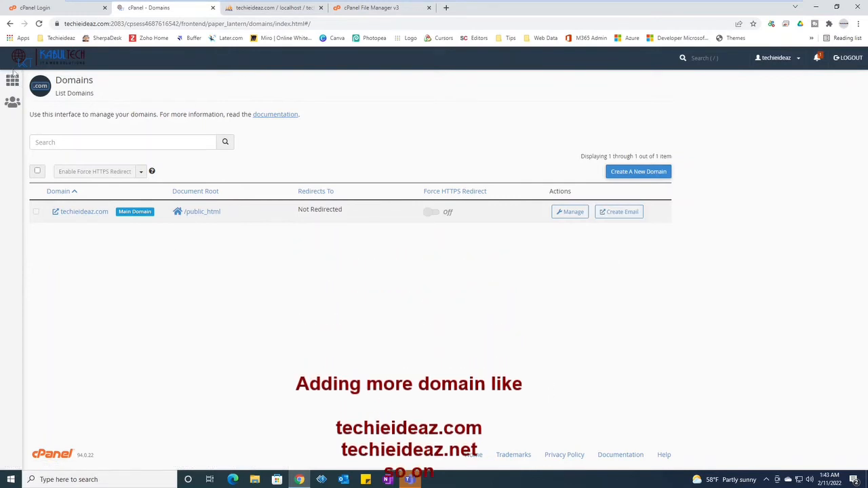
{"action": "left_click", "coordinate": [10, 83]}
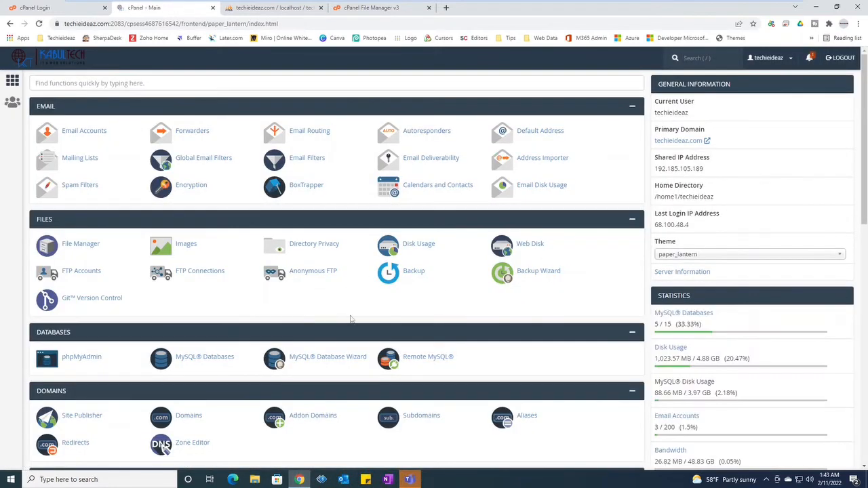
Create subdomain 'learns' under techieideaz.com with document root learns.techieideaz.com
{"action": "scroll", "coordinate": [324, 318], "scroll_direction": "down", "scroll_amount": 1}
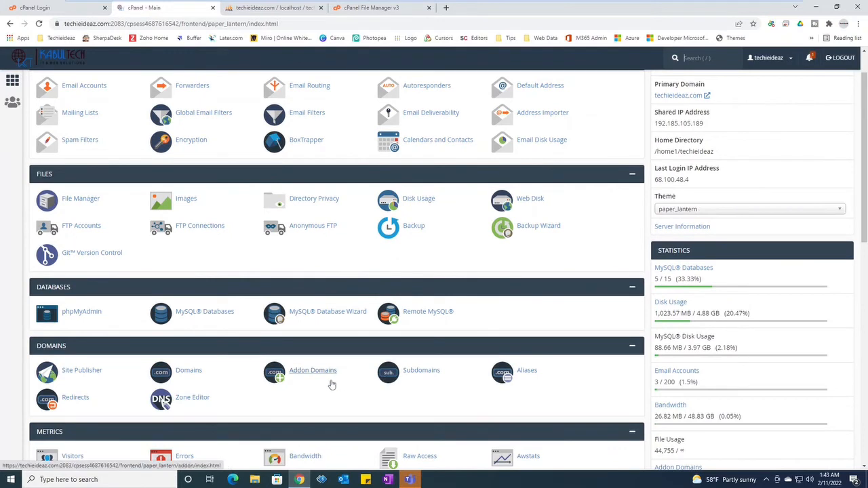
{"action": "left_click", "coordinate": [411, 375]}
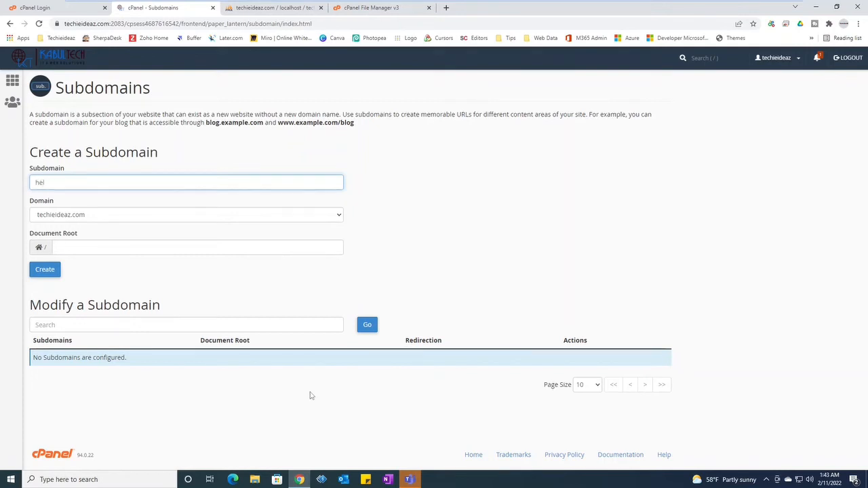
{"action": "key", "text": "BackSpace"}
{"action": "key", "text": "BackSpace"}
{"action": "key", "text": "BackSpace"}
{"action": "type", "text": "learns"}
{"action": "left_click", "coordinate": [109, 248]}
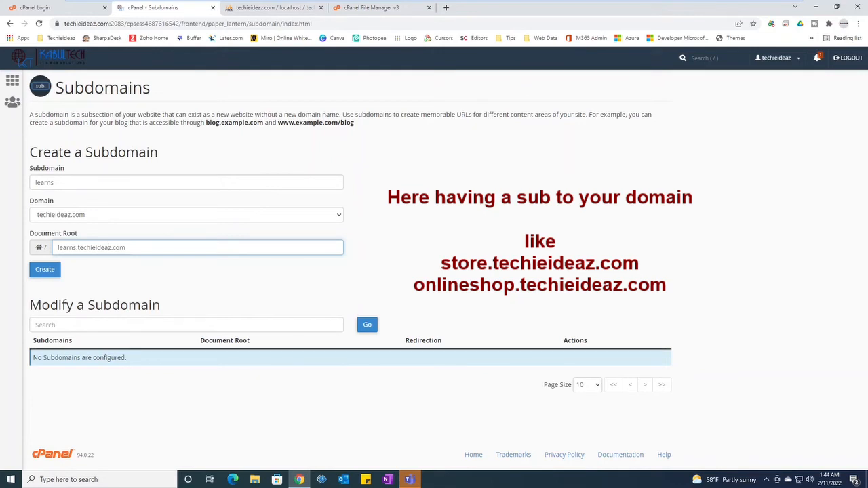
{"action": "left_click_drag", "start_coordinate": [78, 248], "coordinate": [59, 248]}
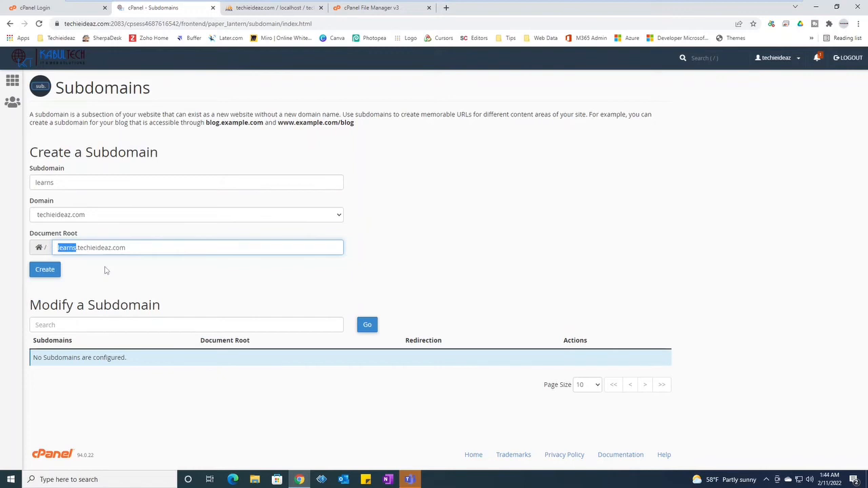
{"action": "left_click", "coordinate": [46, 270]}
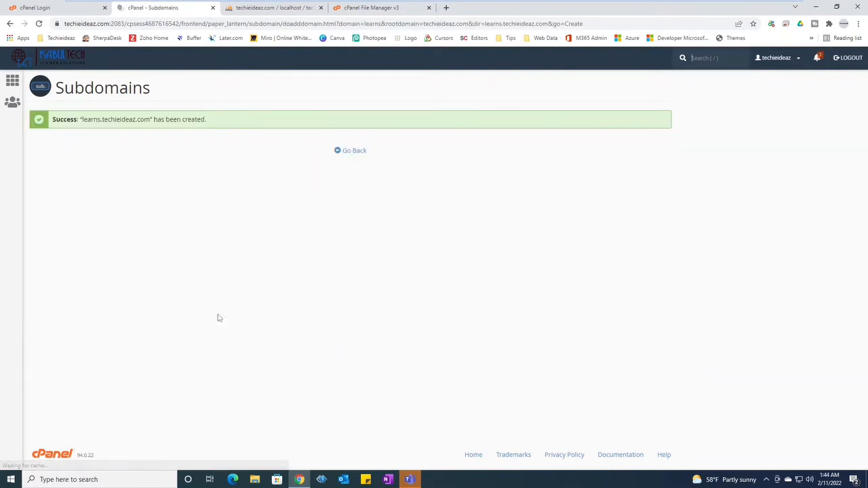
{"action": "left_click", "coordinate": [351, 151]}
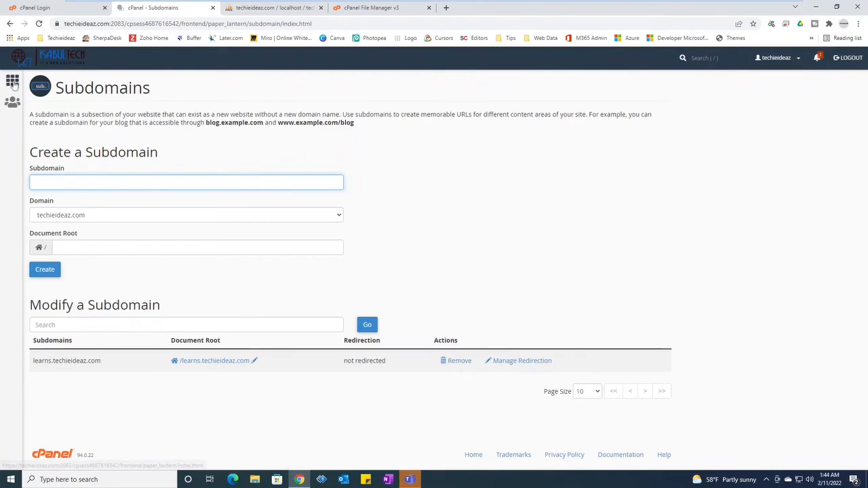
Go to the cPanel home dashboard, scroll down to Preferences, and toggle the account dropdown
{"action": "left_click", "coordinate": [12, 81]}
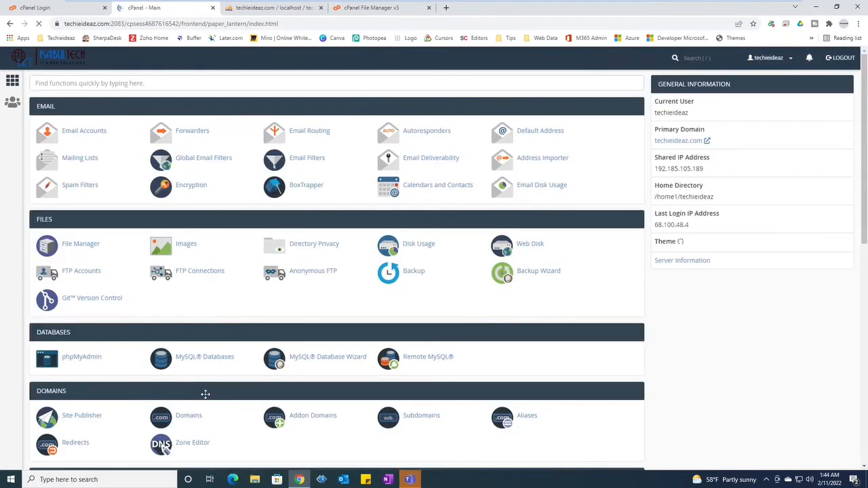
{"action": "scroll", "coordinate": [237, 382], "scroll_direction": "down", "scroll_amount": 2}
{"action": "scroll", "coordinate": [238, 386], "scroll_direction": "down", "scroll_amount": 4}
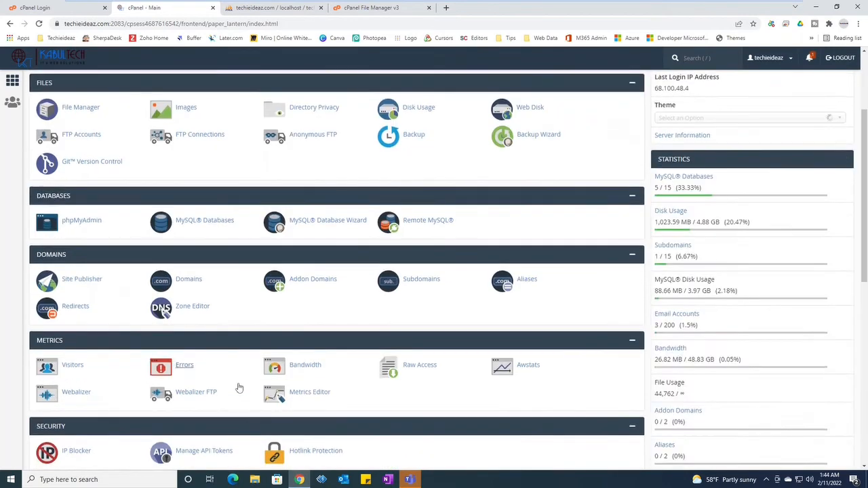
{"action": "scroll", "coordinate": [236, 387], "scroll_direction": "down", "scroll_amount": 2}
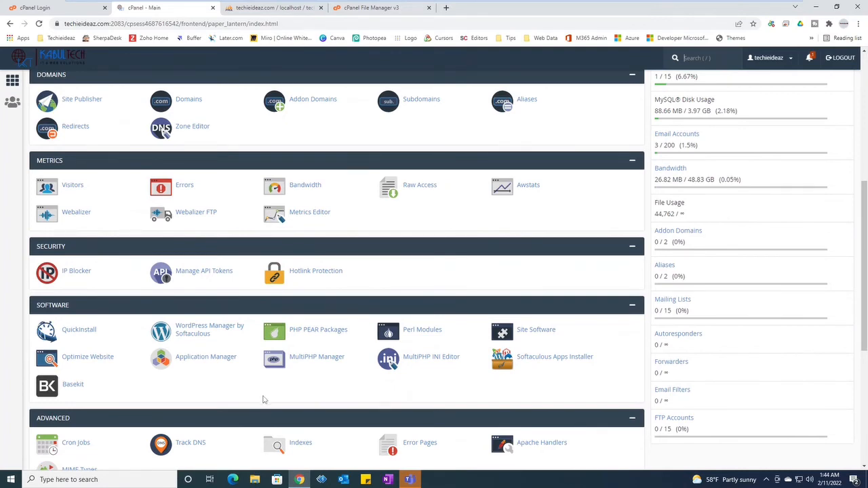
{"action": "scroll", "coordinate": [264, 399], "scroll_direction": "down", "scroll_amount": 6}
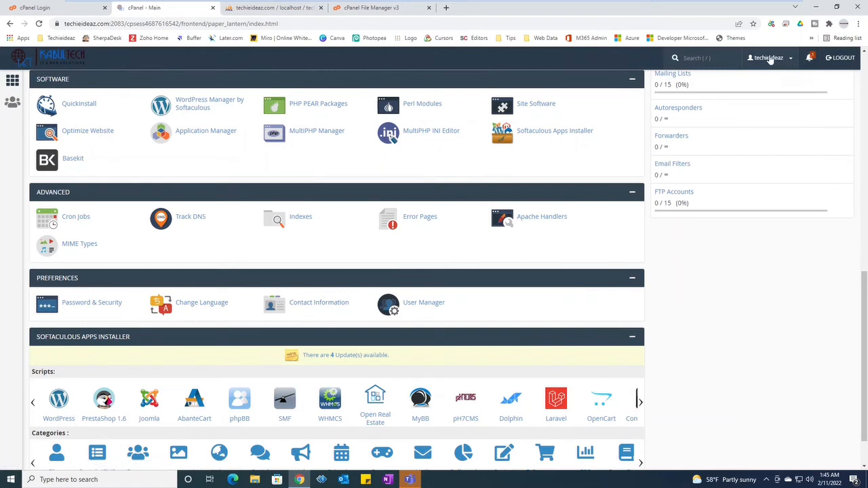
{"action": "left_click", "coordinate": [790, 61]}
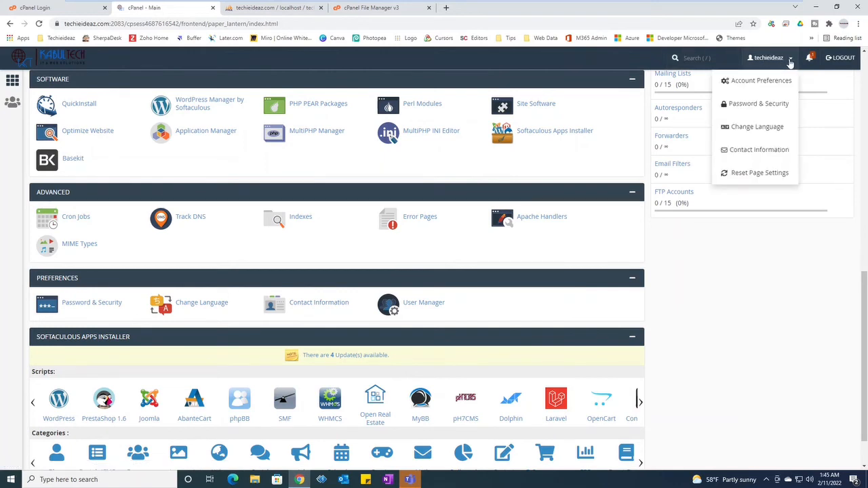
{"action": "left_click", "coordinate": [790, 61]}
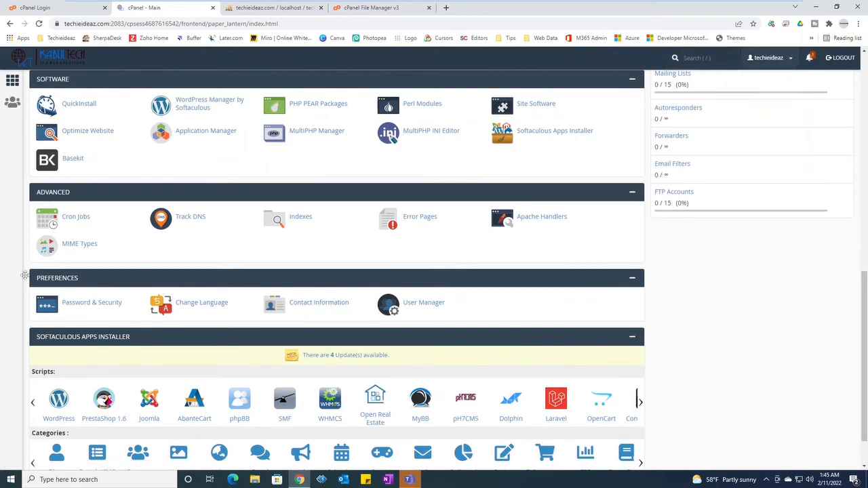
{"action": "left_click", "coordinate": [419, 305]}
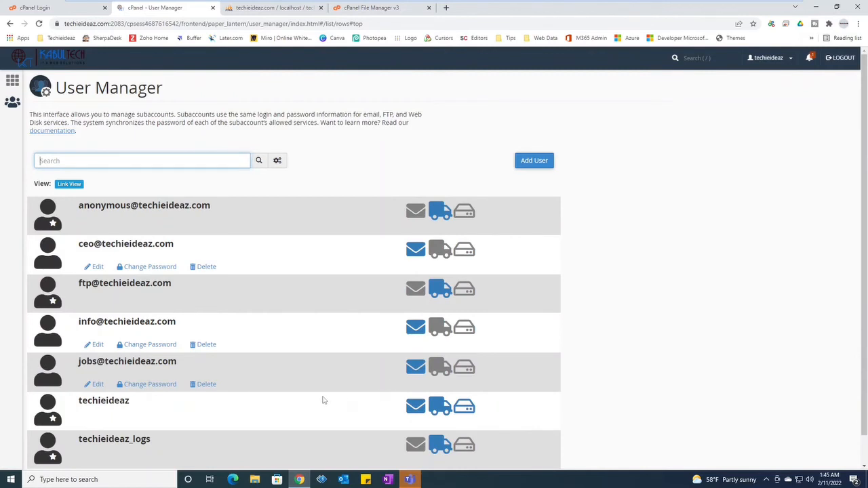
{"action": "scroll", "coordinate": [323, 400], "scroll_direction": "down", "scroll_amount": 1}
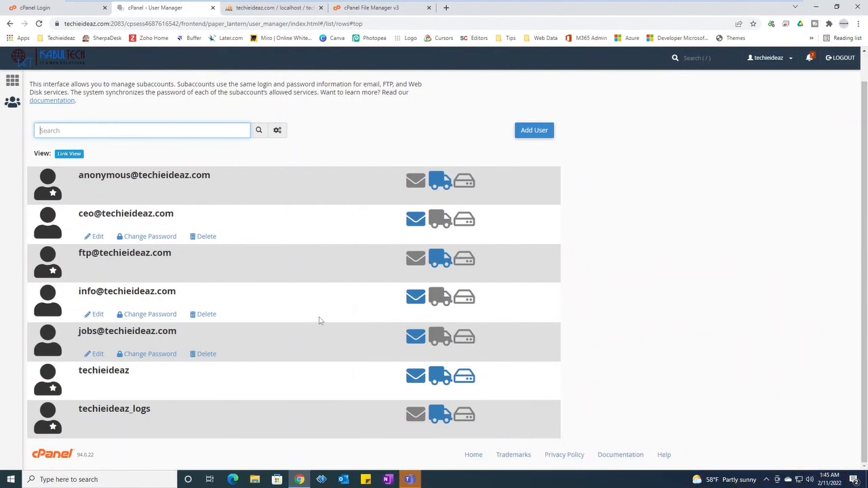
{"action": "left_click", "coordinate": [12, 81]}
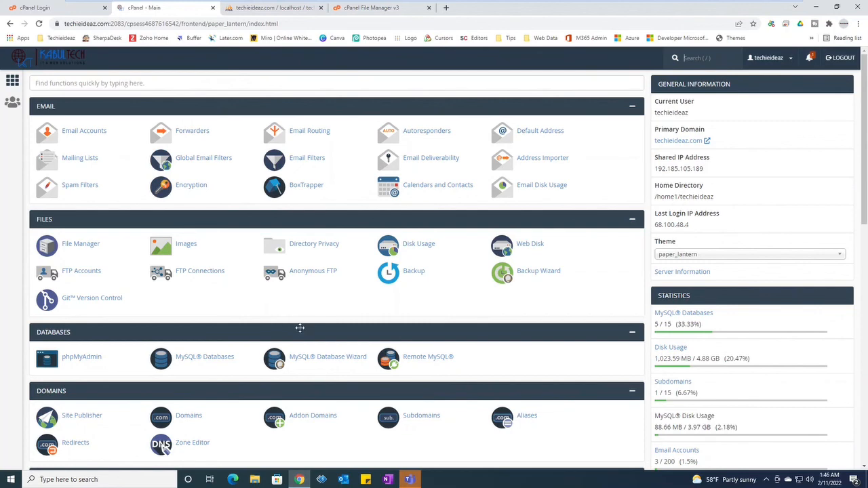
{"action": "scroll", "coordinate": [303, 349], "scroll_direction": "down", "scroll_amount": 10}
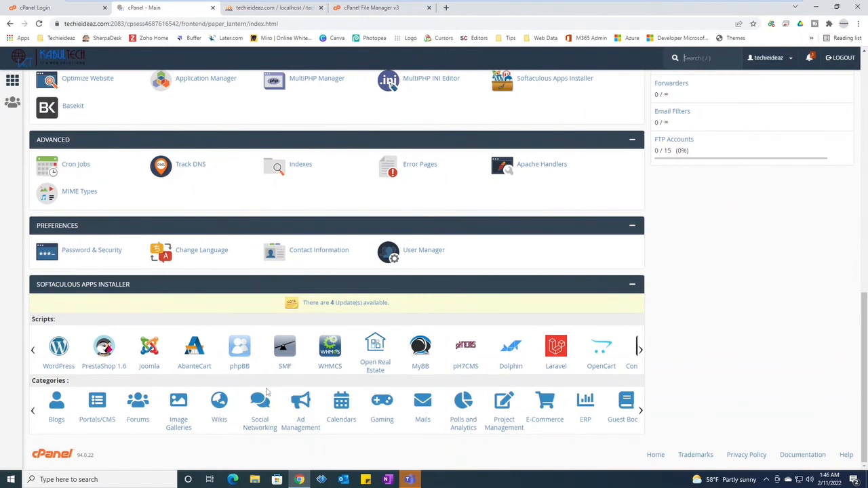
{"action": "left_click", "coordinate": [640, 350]}
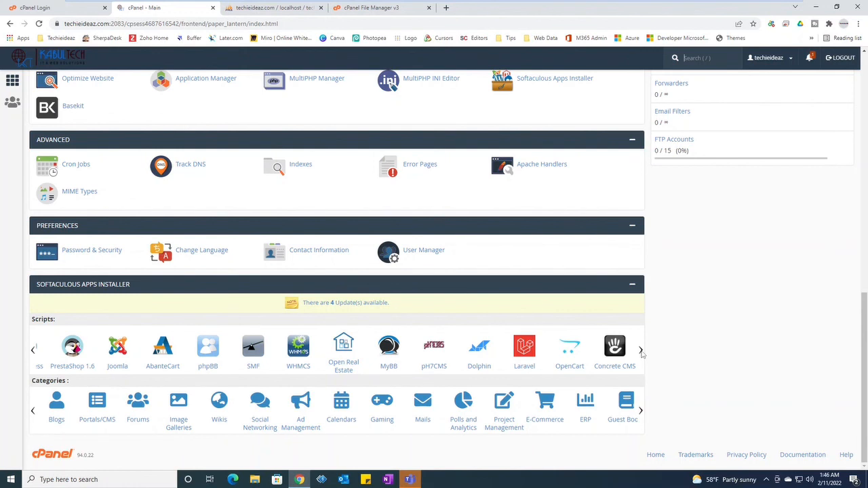
{"action": "left_click", "coordinate": [32, 351]}
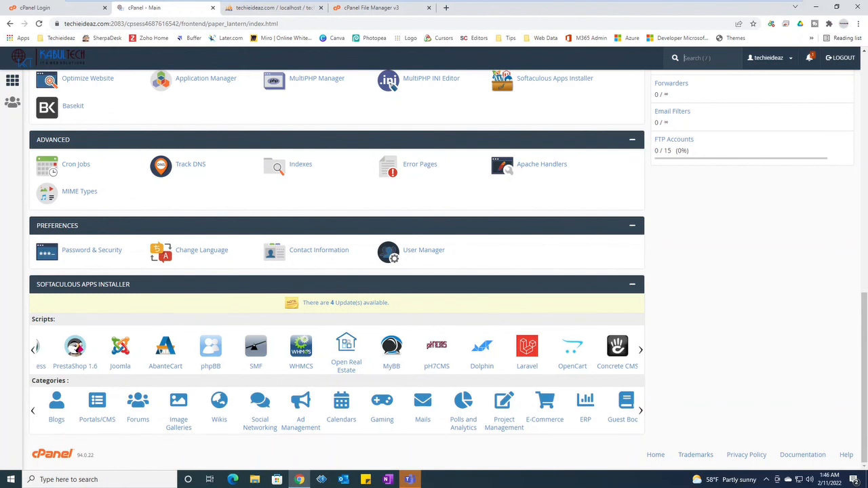